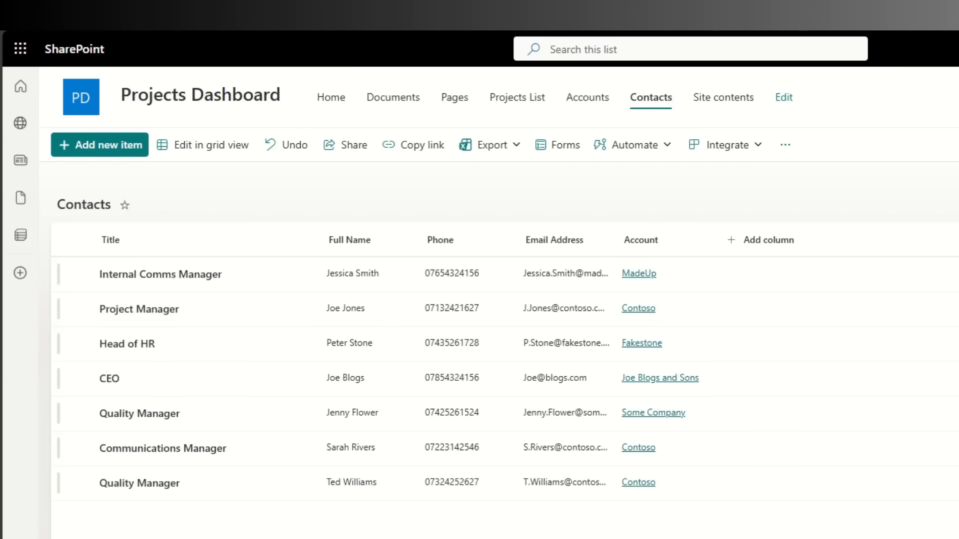
# Step: Filter the Contacts list by the Account column to show only Contoso
pyautogui.click(670, 242)
pyautogui.click(676, 320)
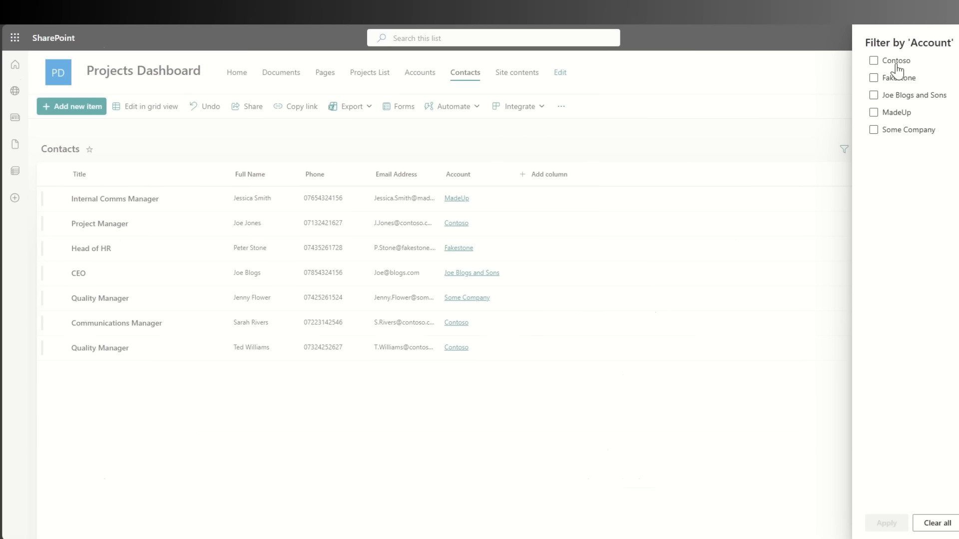
pyautogui.click(897, 65)
pyautogui.click(886, 523)
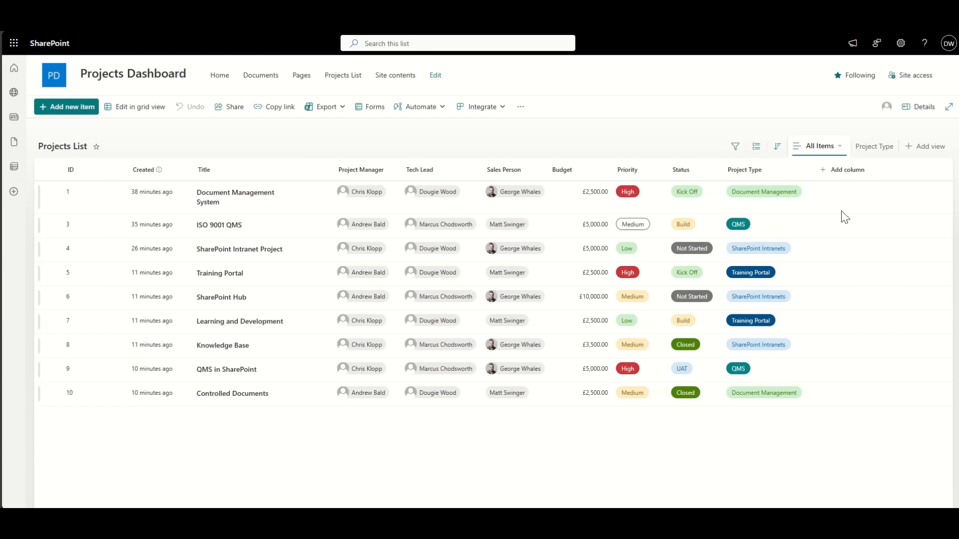
# Step: From the site's home page, create a blank list named Accounts that is shown in the site navigation
pyautogui.click(223, 81)
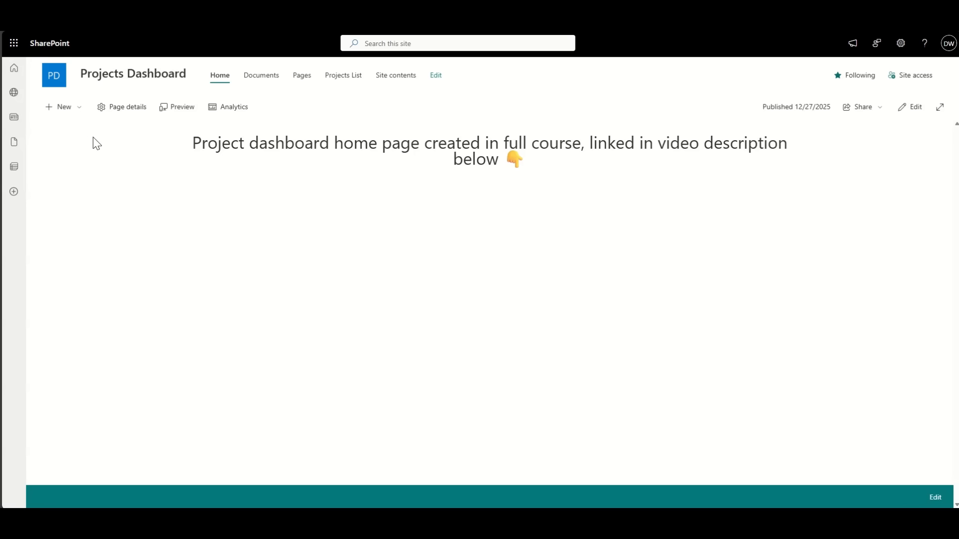
pyautogui.click(72, 109)
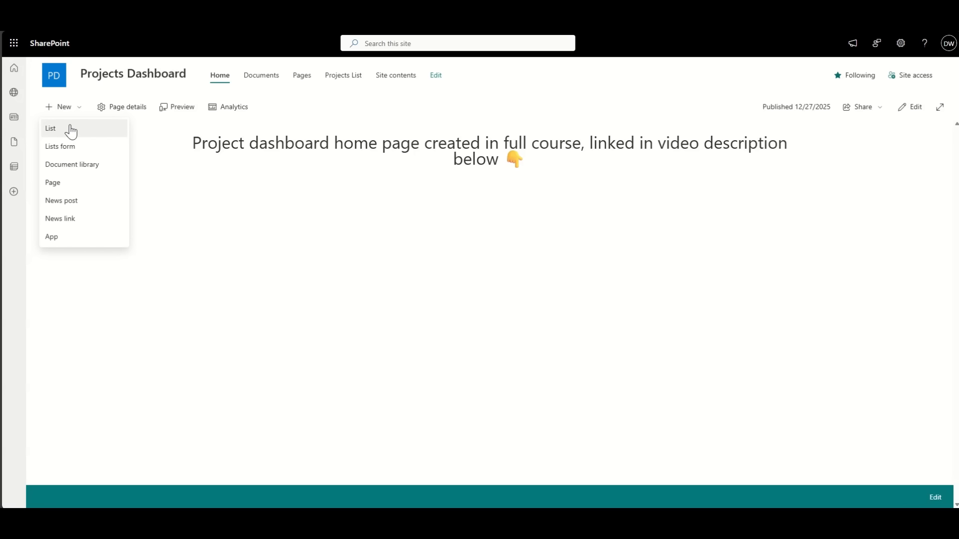
pyautogui.click(69, 128)
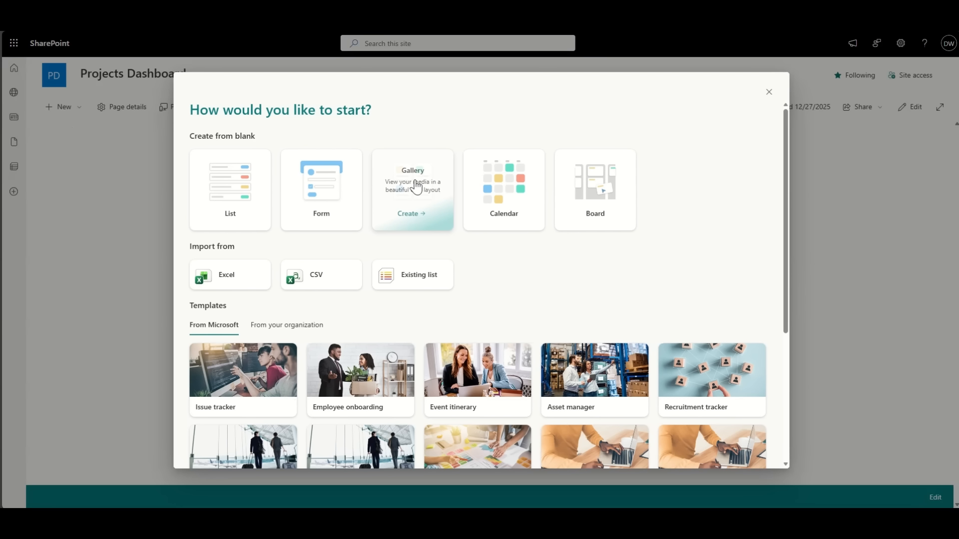
pyautogui.scroll(-3, 571, 298)
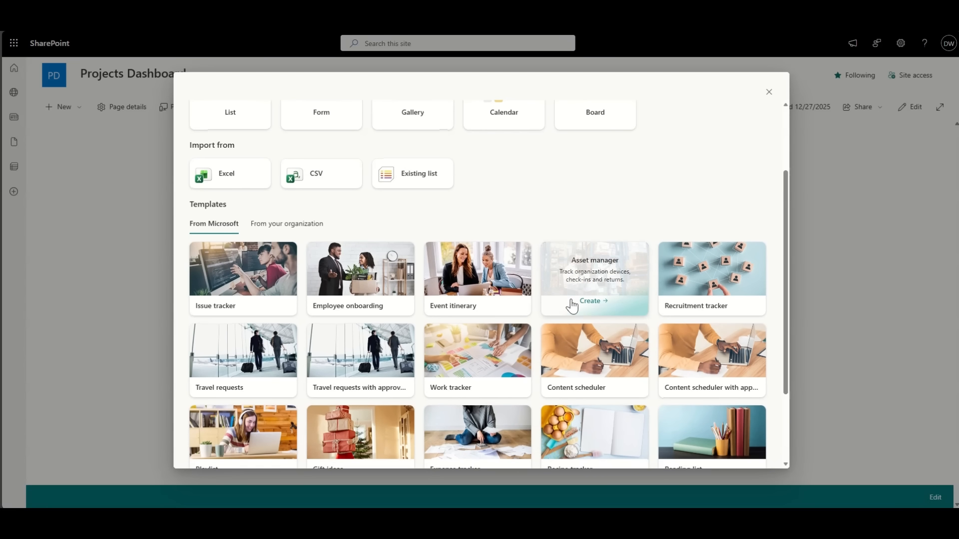
pyautogui.scroll(-1, 635, 337)
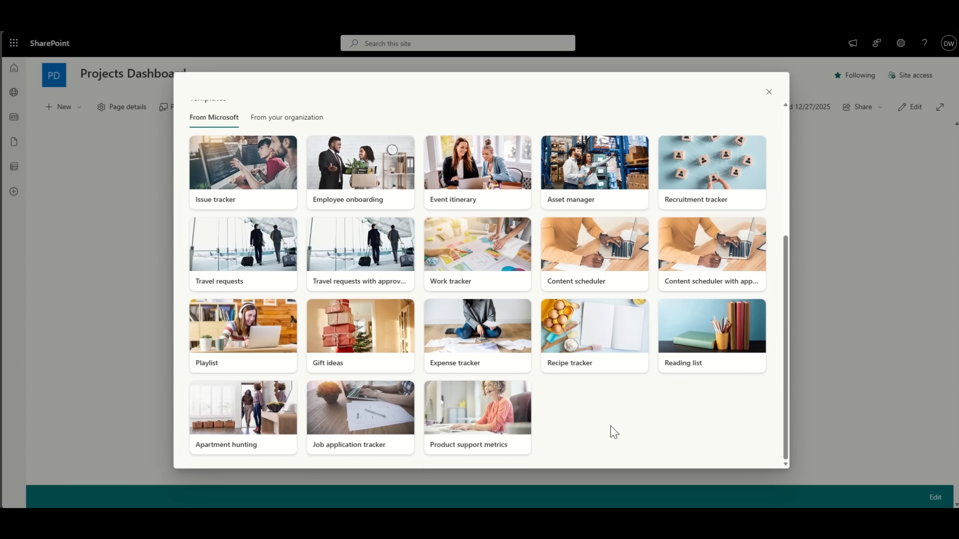
pyautogui.scroll(5, 612, 431)
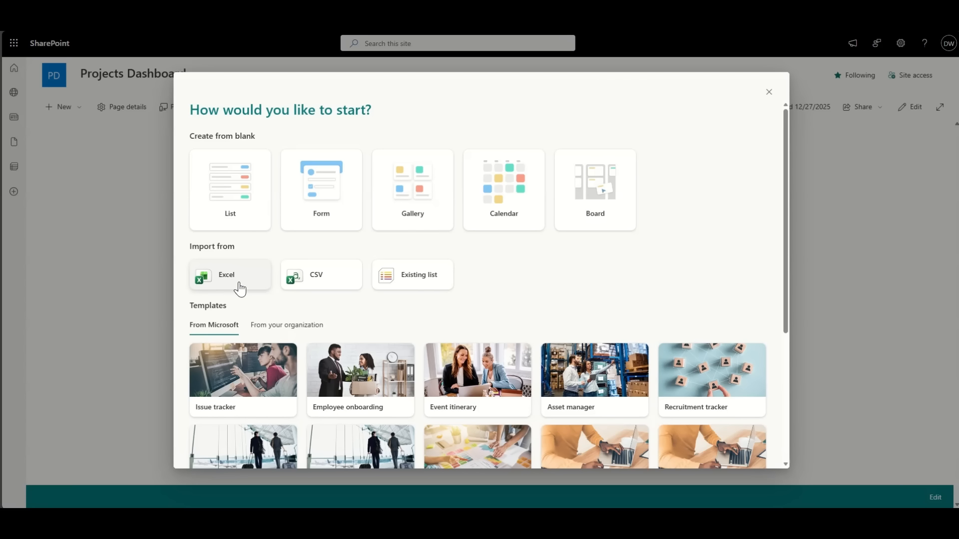
pyautogui.click(245, 197)
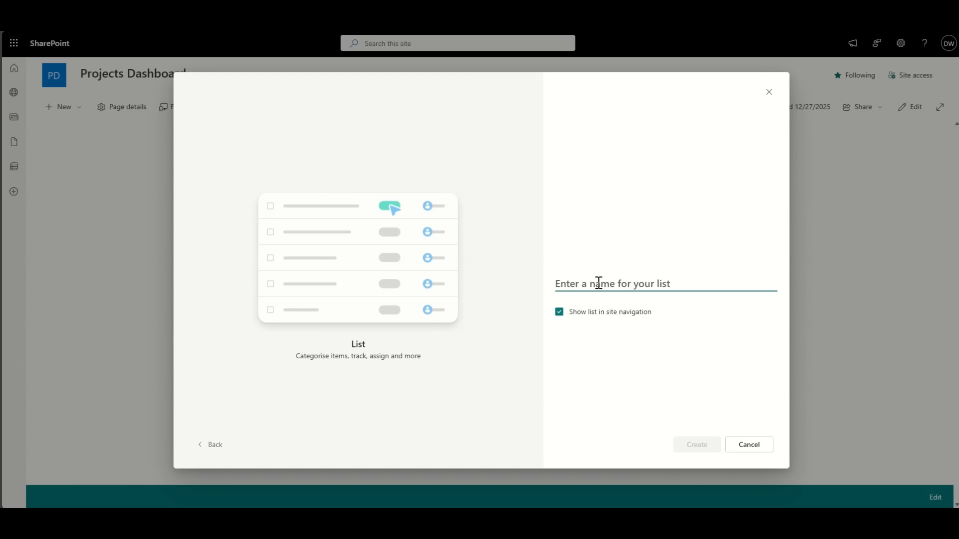
pyautogui.write('C')
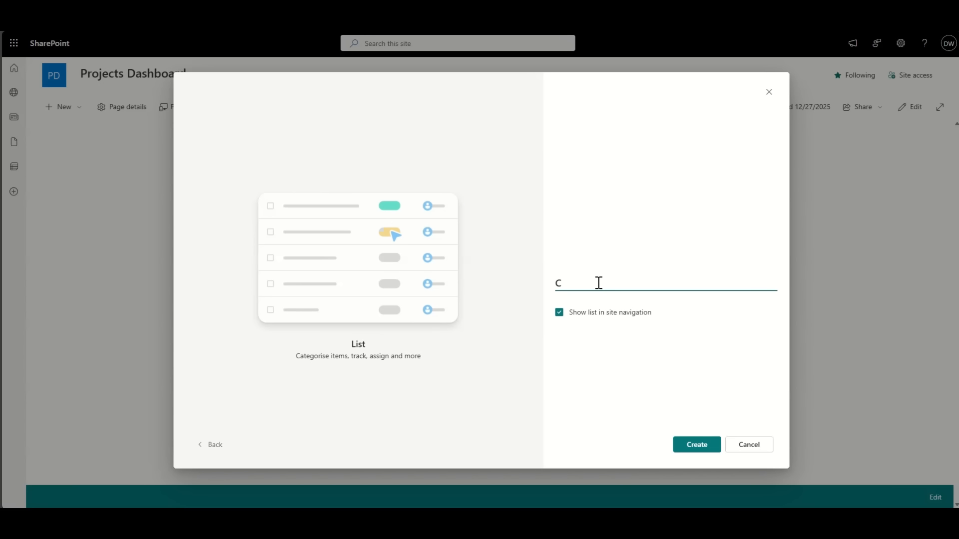
pyautogui.press('BackSpace')
pyautogui.write('Accounts')
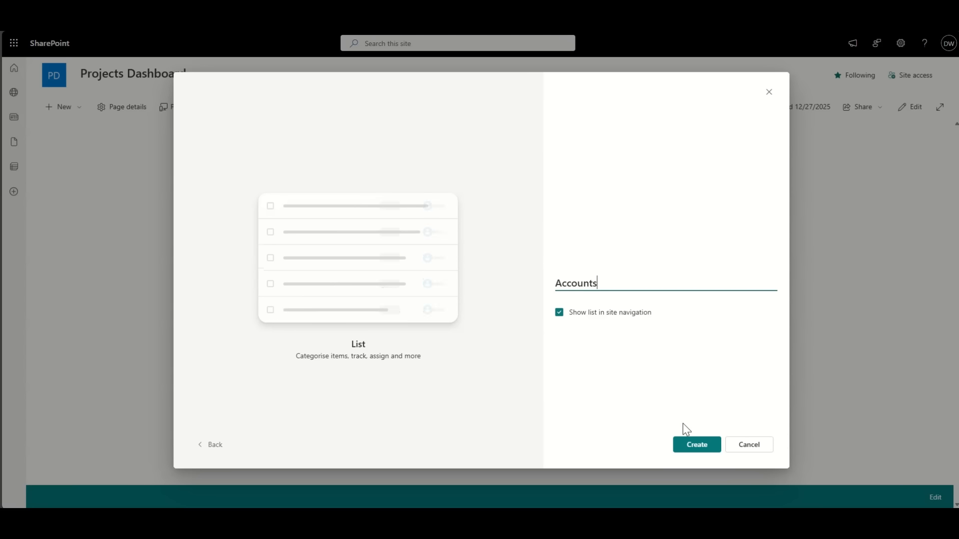
pyautogui.click(696, 447)
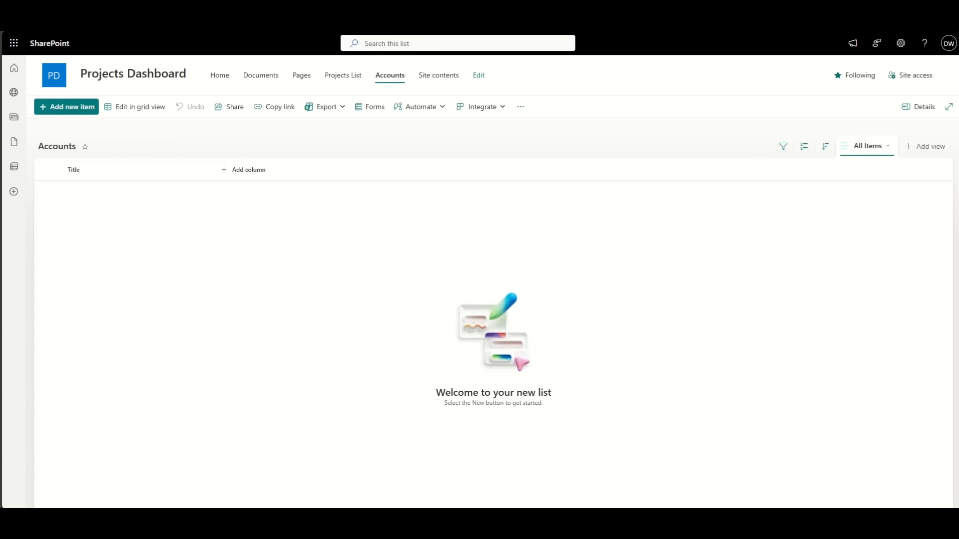
# Step: Start a new Choice column in the Accounts list and name it Country
pyautogui.click(251, 175)
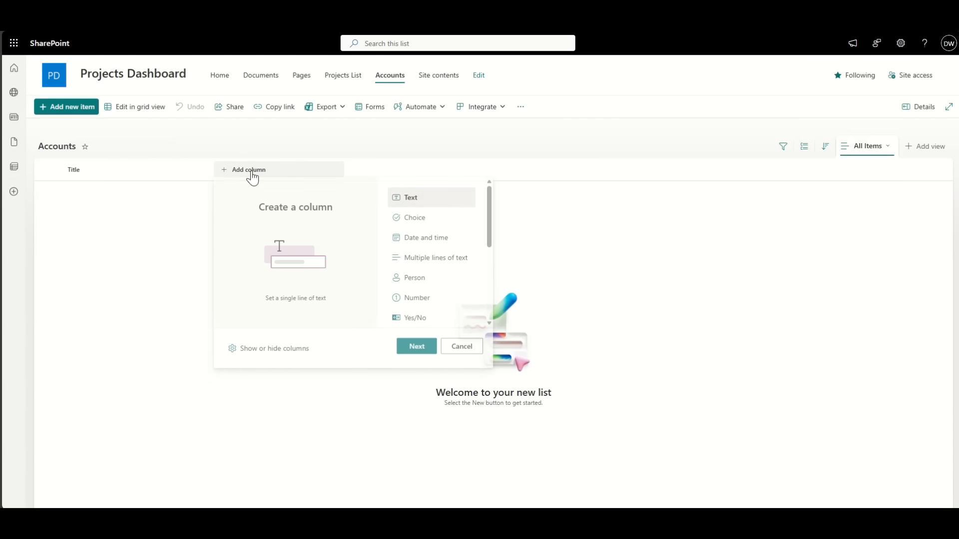
pyautogui.click(442, 221)
pyautogui.click(418, 351)
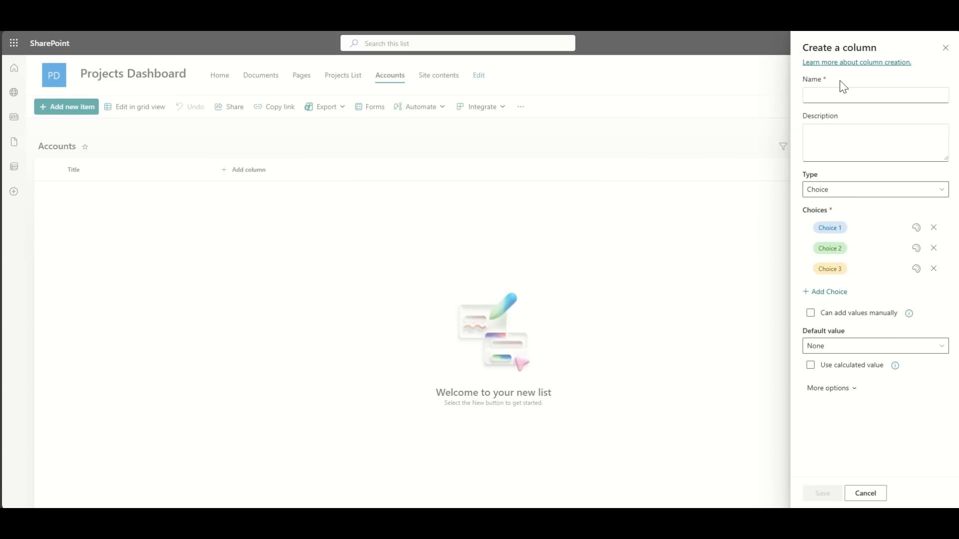
pyautogui.click(834, 95)
pyautogui.write('Country')
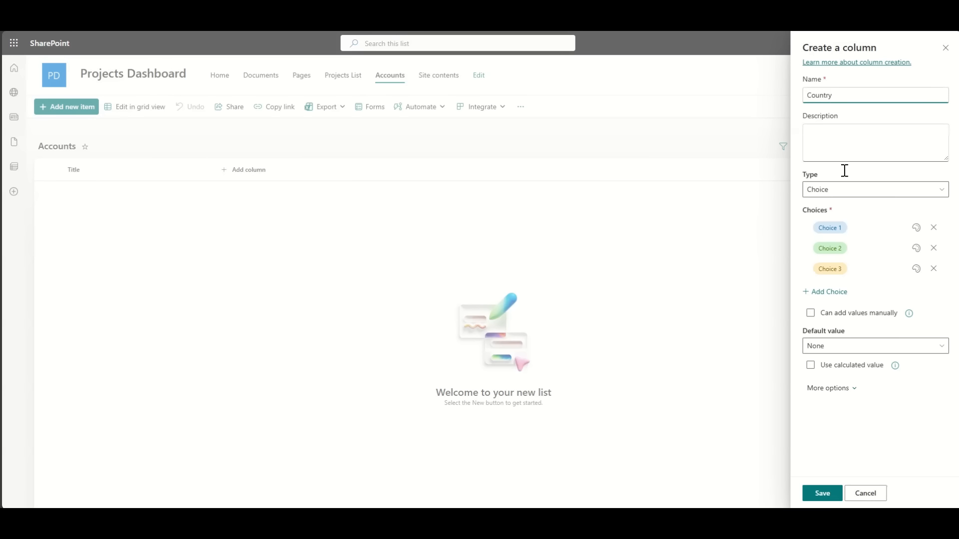
# Step: Rename the Country column's three choices to UK, US and Canada
pyautogui.click(859, 225)
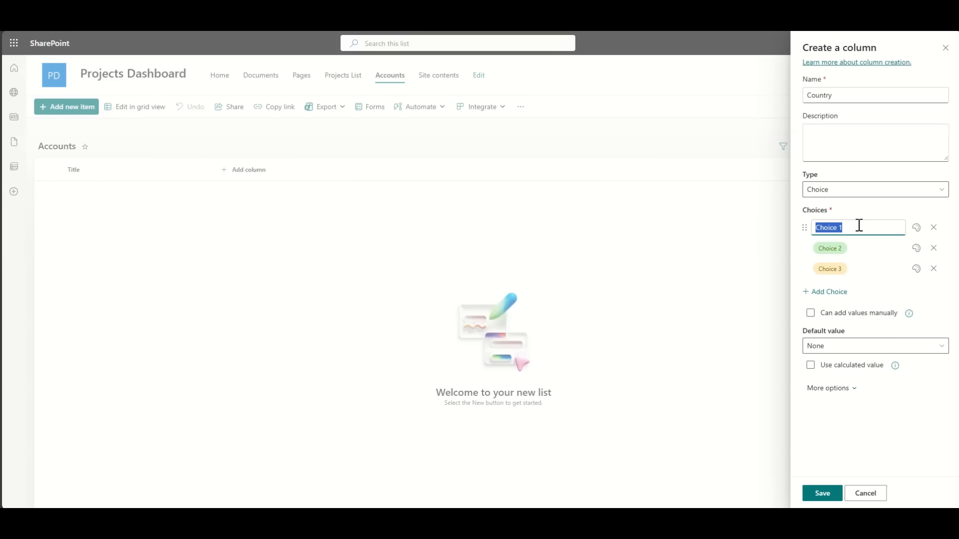
pyautogui.write('UK')
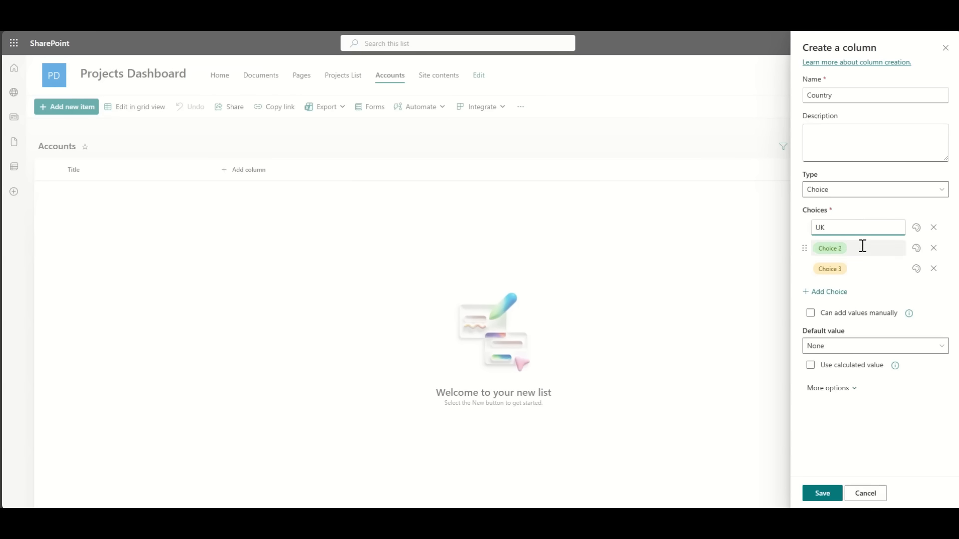
pyautogui.click(862, 247)
pyautogui.write('US')
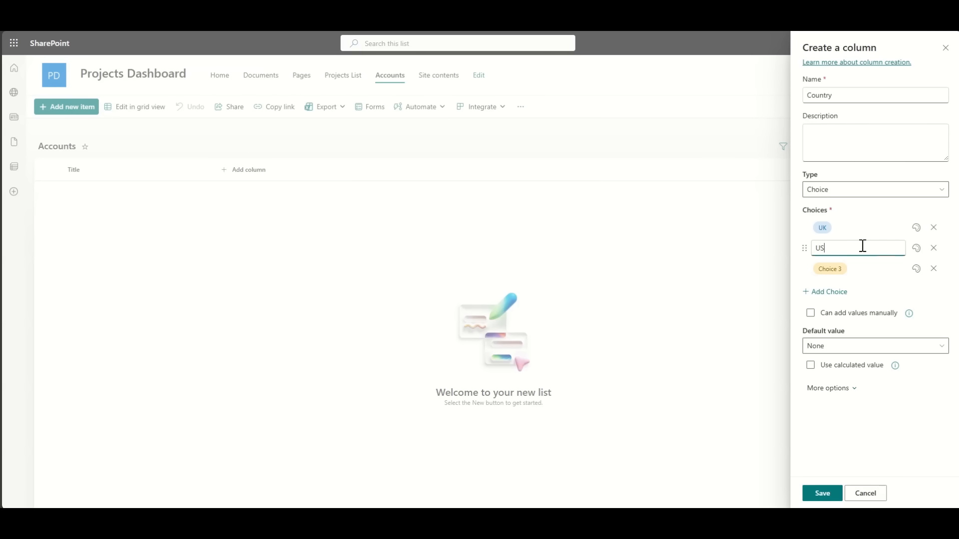
pyautogui.click(797, 257)
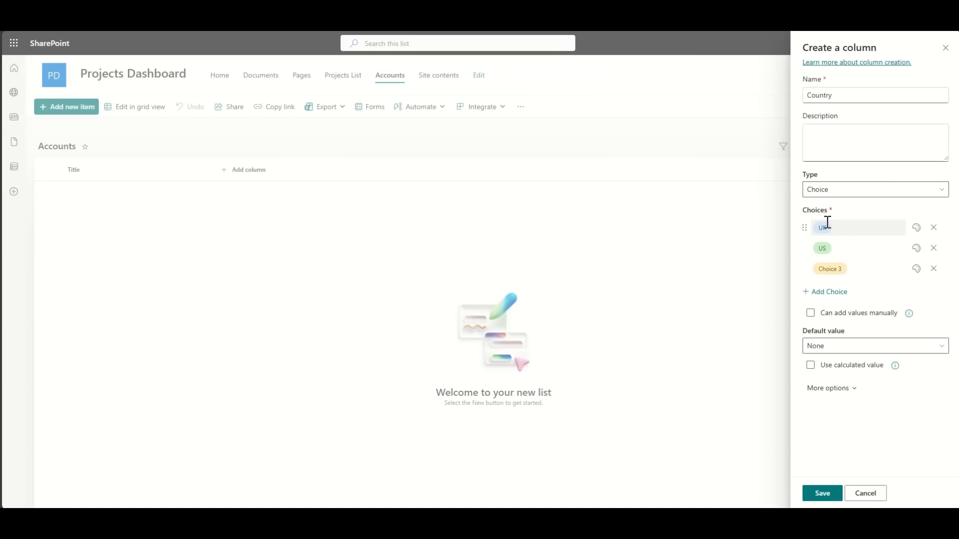
pyautogui.click(857, 269)
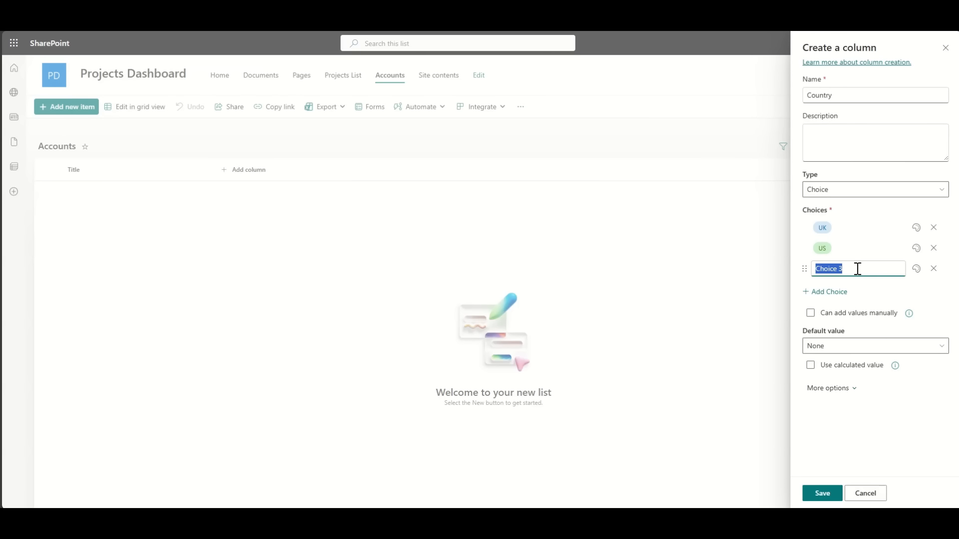
pyautogui.write('Canada')
pyautogui.click(885, 290)
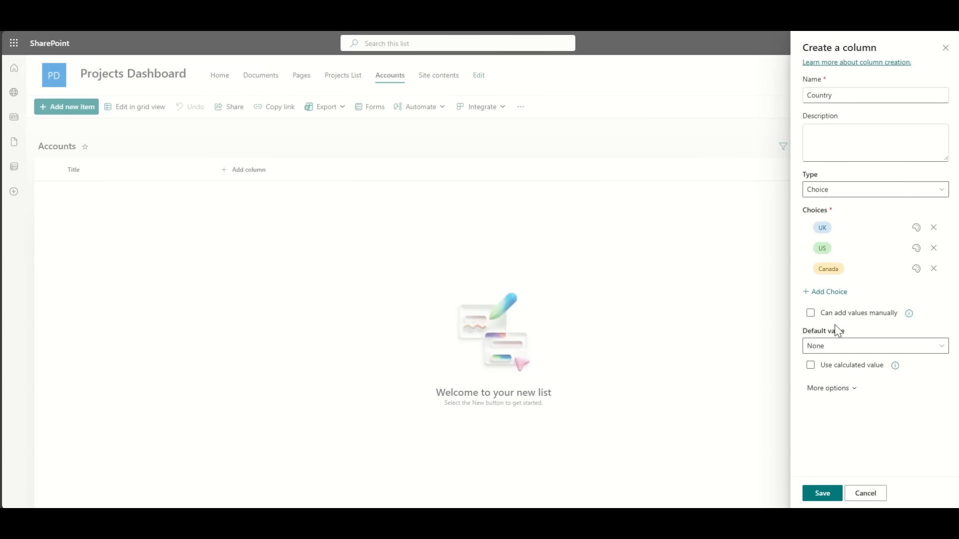
# Step: Set the Country column's default value to US and save the column
pyautogui.click(831, 346)
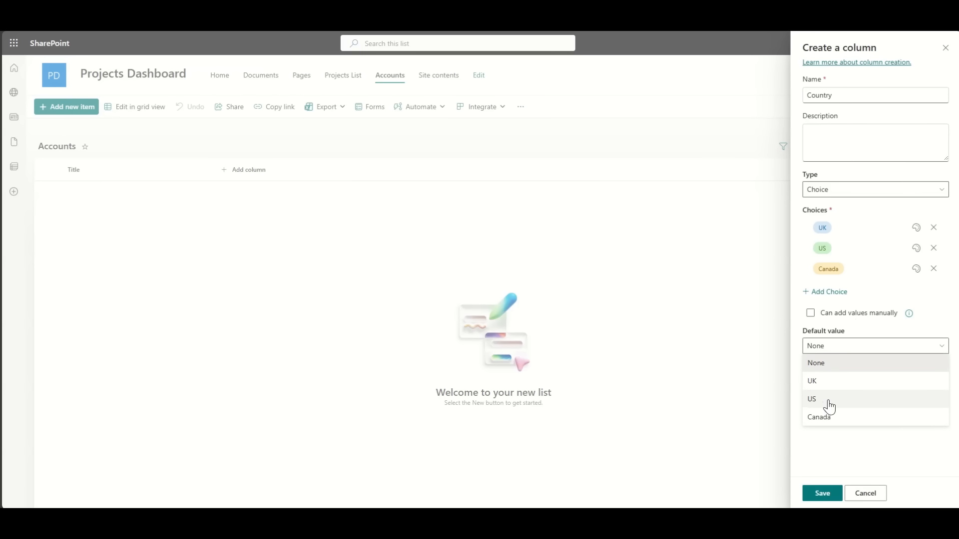
pyautogui.click(828, 402)
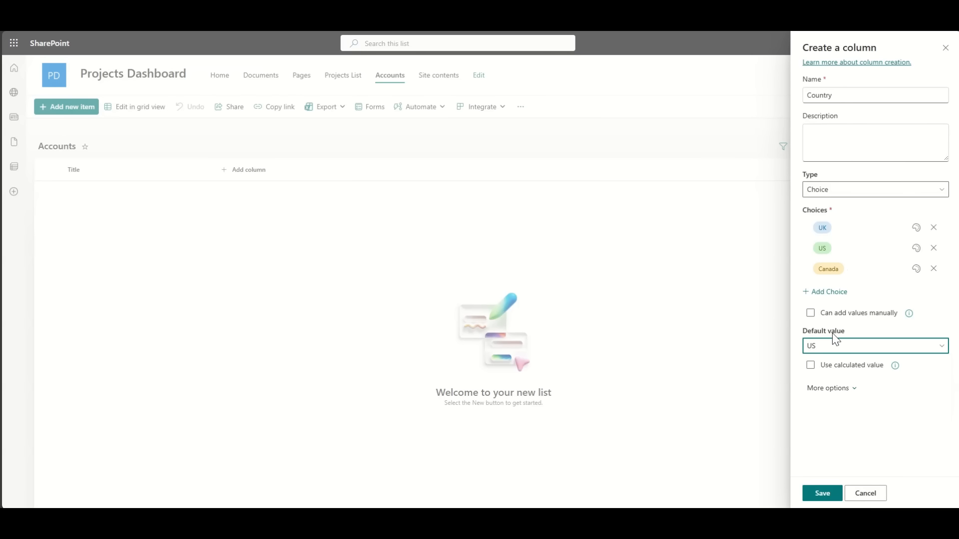
pyautogui.click(822, 492)
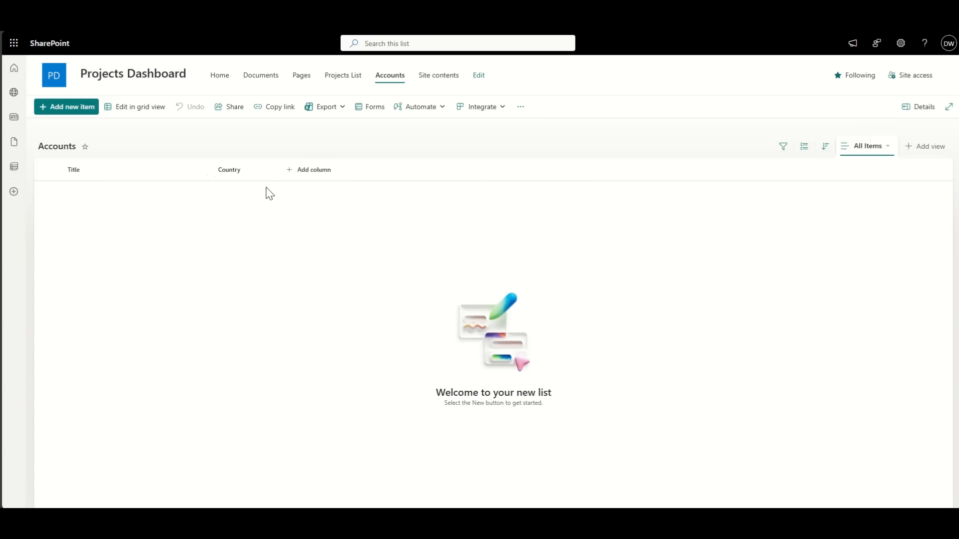
# Step: Add a multiple-lines-of-text column named Address to the Accounts list
pyautogui.click(322, 171)
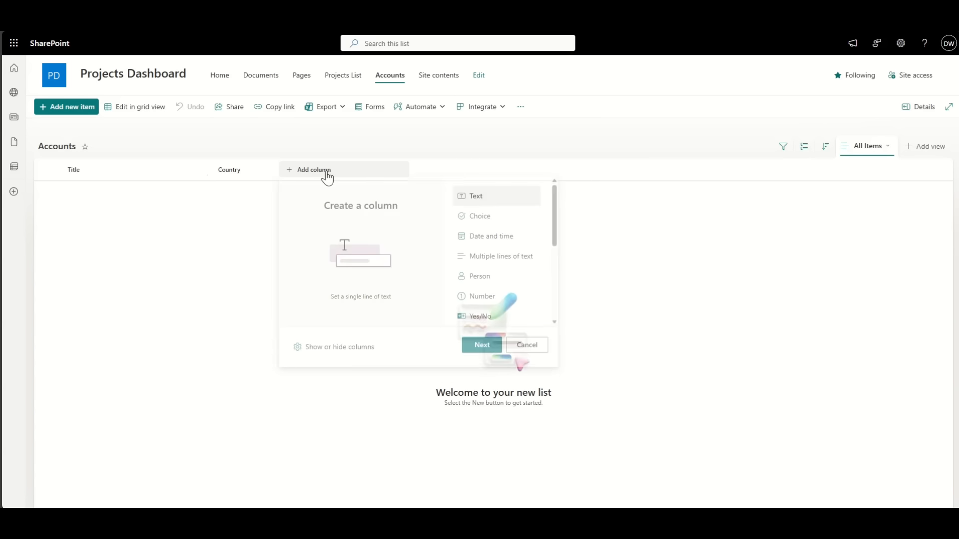
pyautogui.click(519, 262)
pyautogui.click(482, 348)
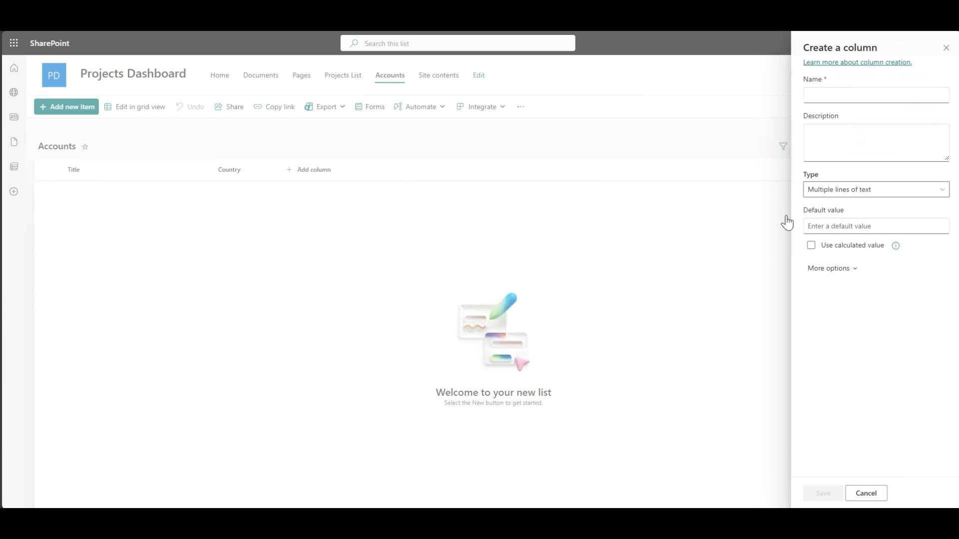
pyautogui.click(829, 95)
pyautogui.write('Address')
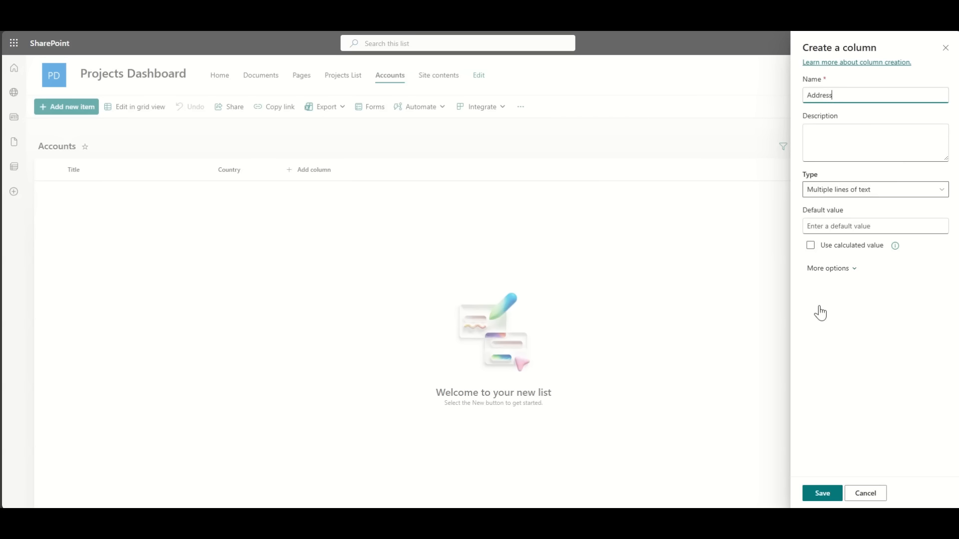
pyautogui.click(852, 367)
pyautogui.click(821, 493)
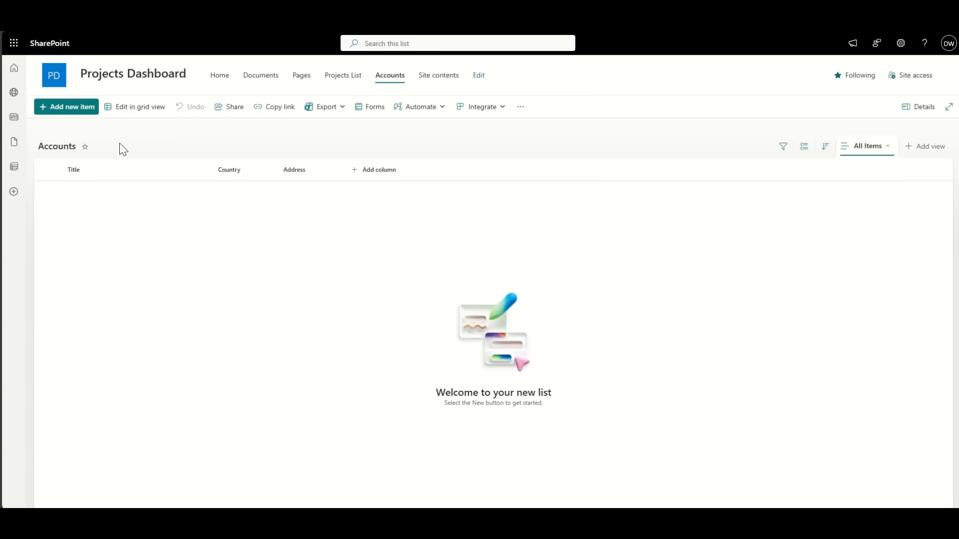
# Step: Add an Accounts item titled Contoso, keep the default country, enter its street address and save it
pyautogui.click(75, 107)
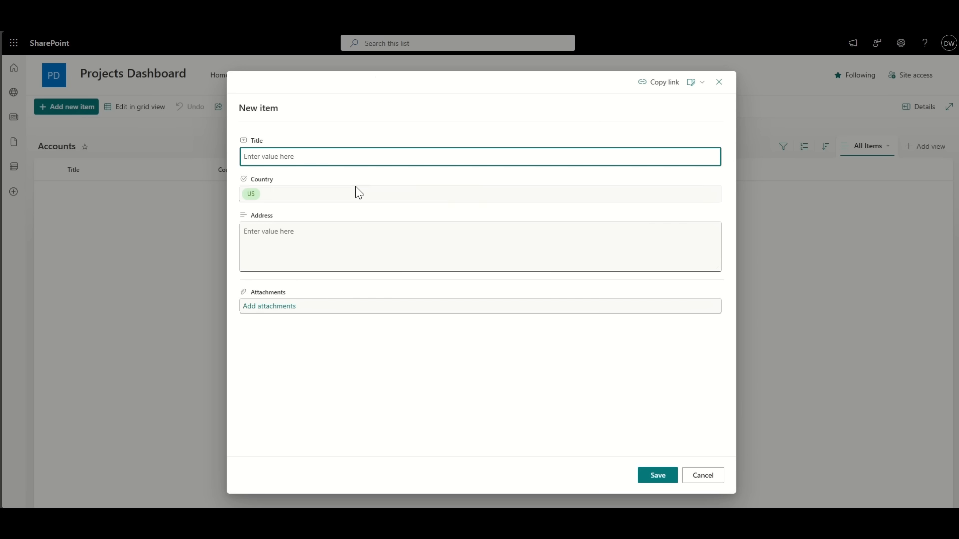
pyautogui.write('Contoso')
pyautogui.click(298, 234)
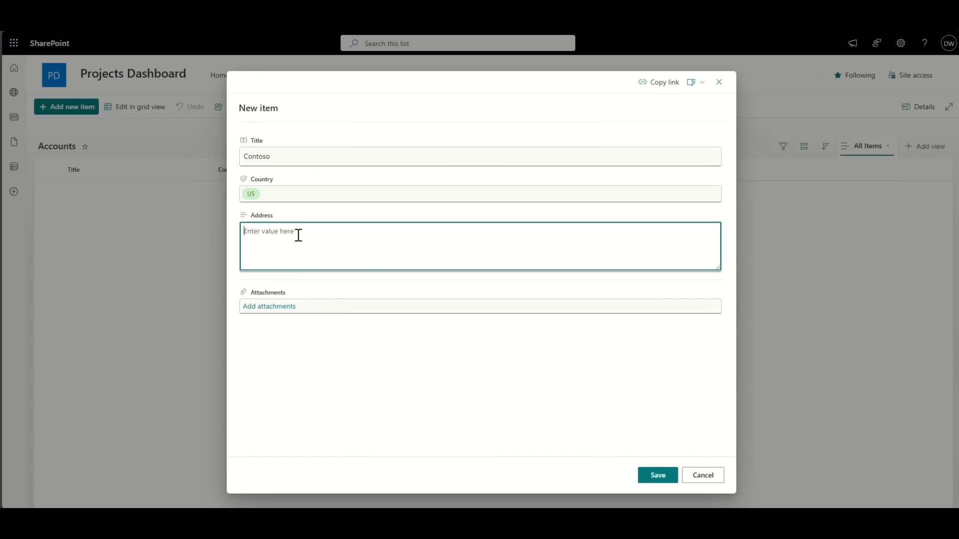
pyautogui.write('22 Fake Street')
pyautogui.click(658, 475)
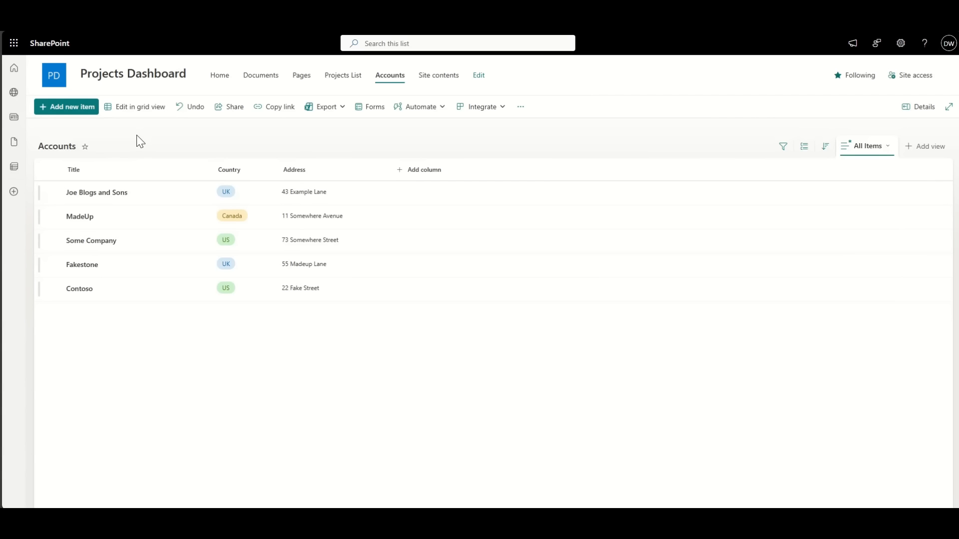
# Step: Add a lookup column named Account to the Projects List, with the Accounts list's Title column as its source, and save it
pyautogui.click(345, 83)
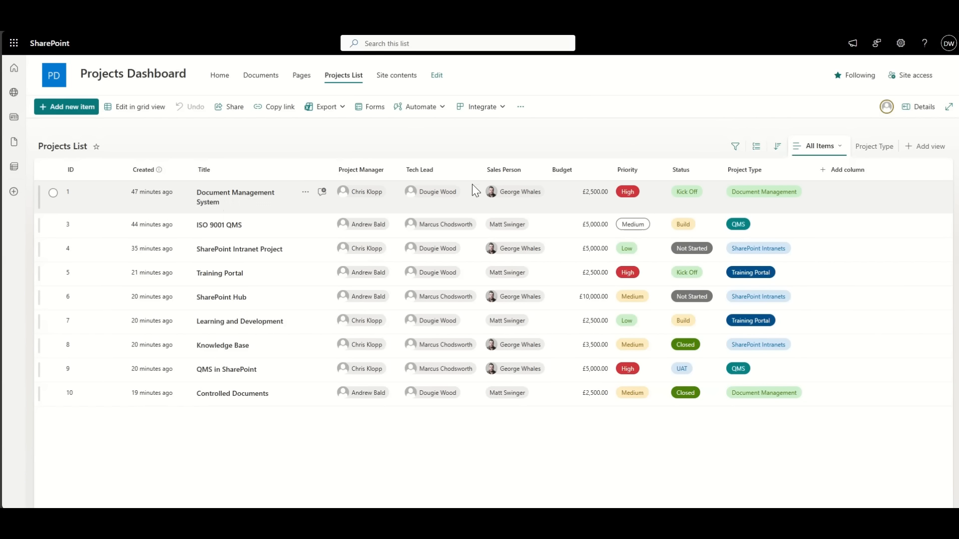
pyautogui.click(848, 176)
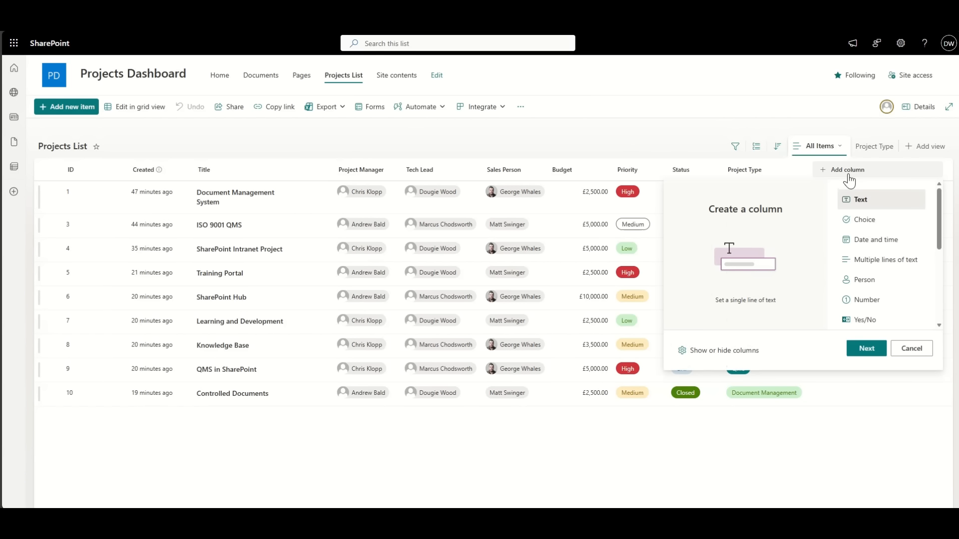
pyautogui.scroll(-3, 878, 239)
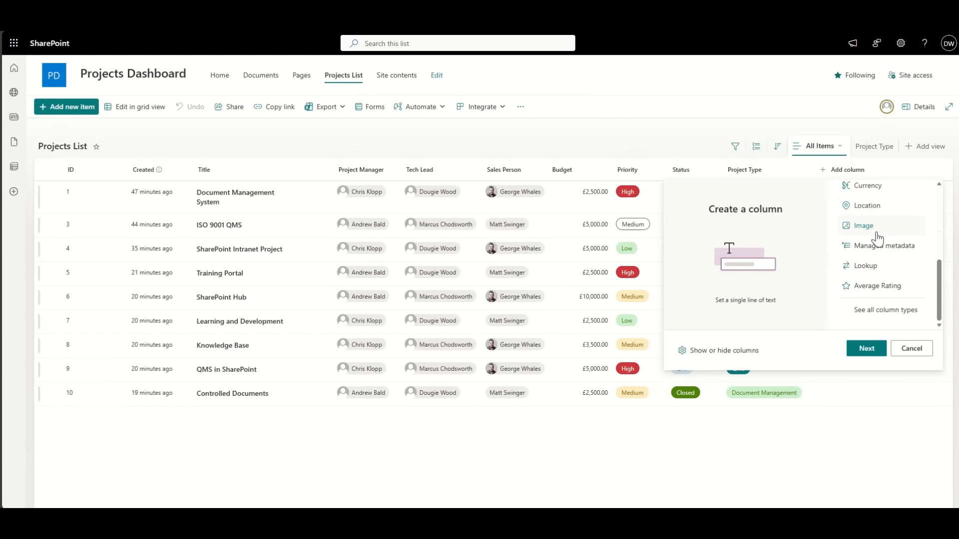
pyautogui.click(868, 267)
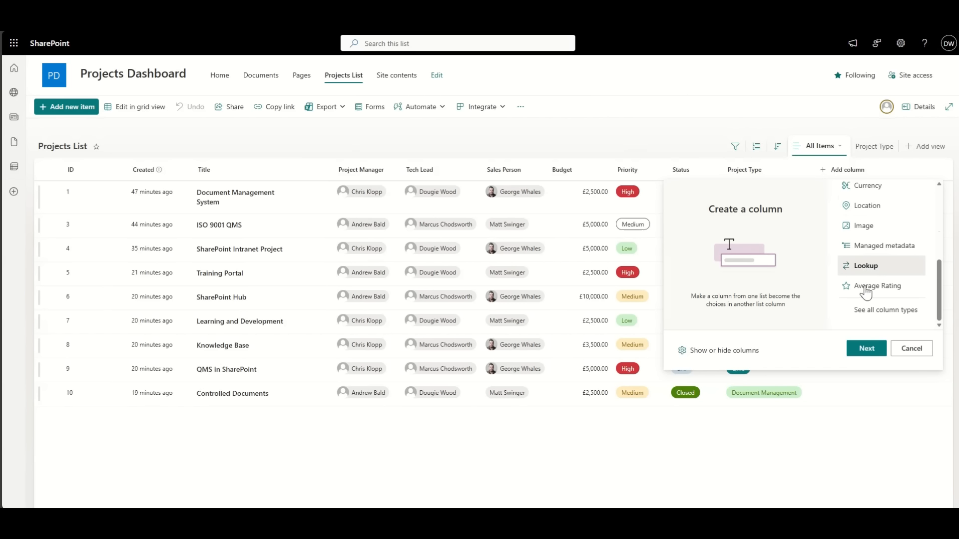
pyautogui.click(864, 349)
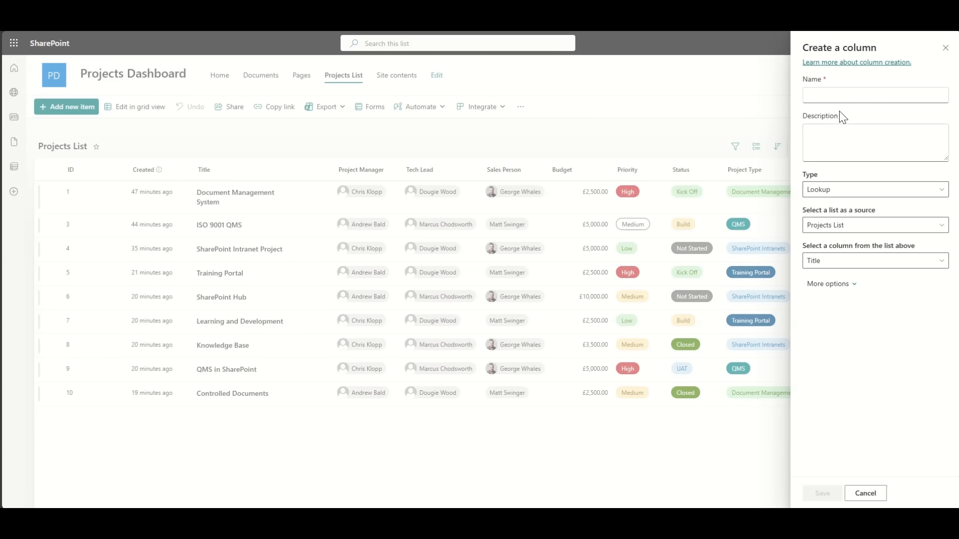
pyautogui.click(838, 97)
pyautogui.write('Ad')
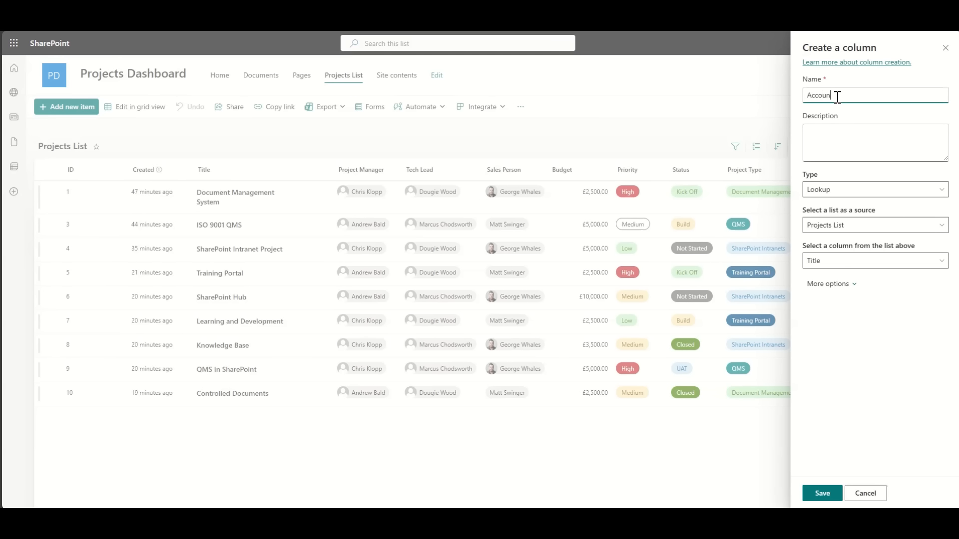
pyautogui.click(844, 225)
pyautogui.click(854, 280)
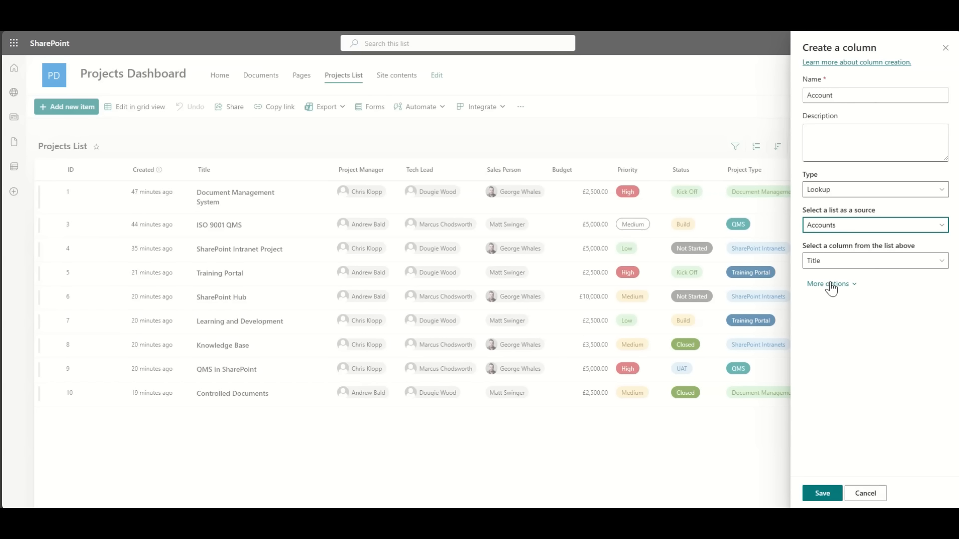
pyautogui.click(844, 263)
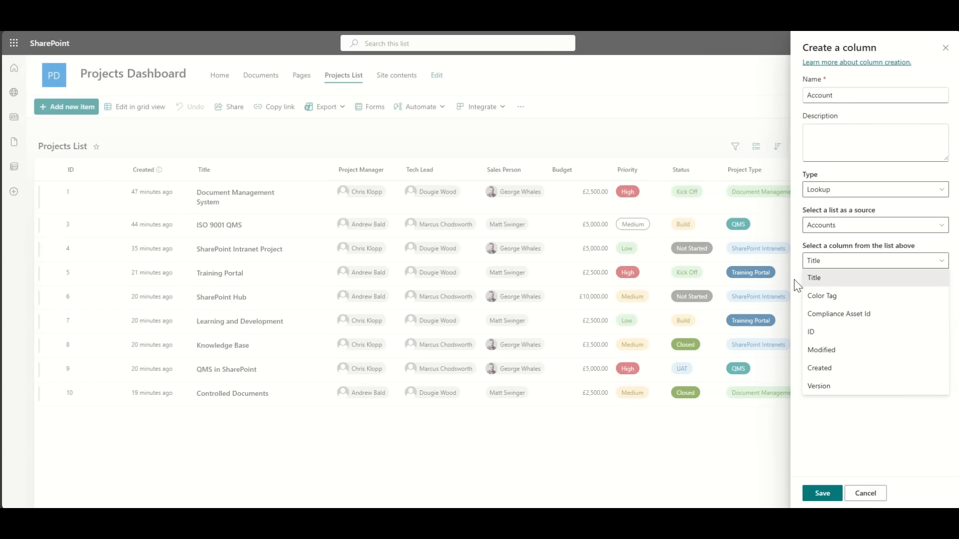
pyautogui.click(817, 278)
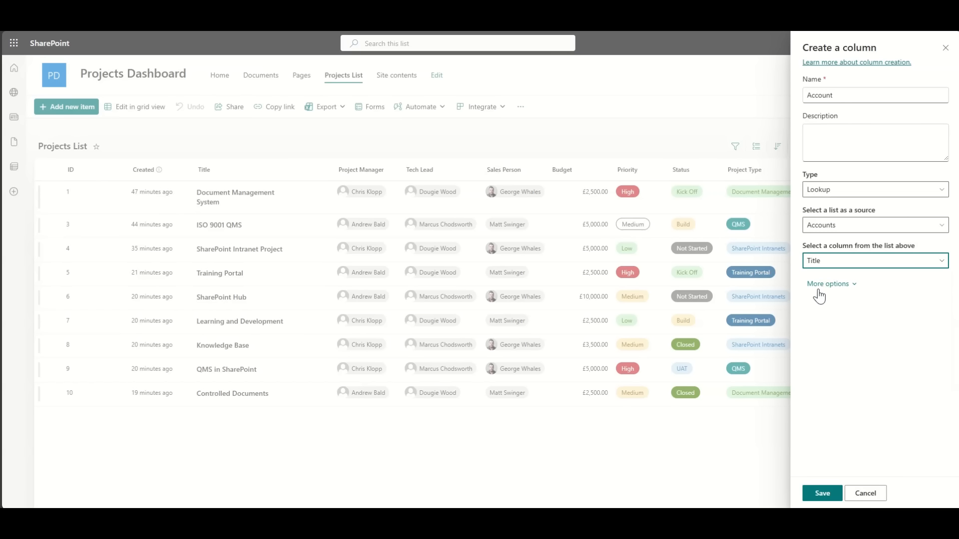
pyautogui.click(821, 495)
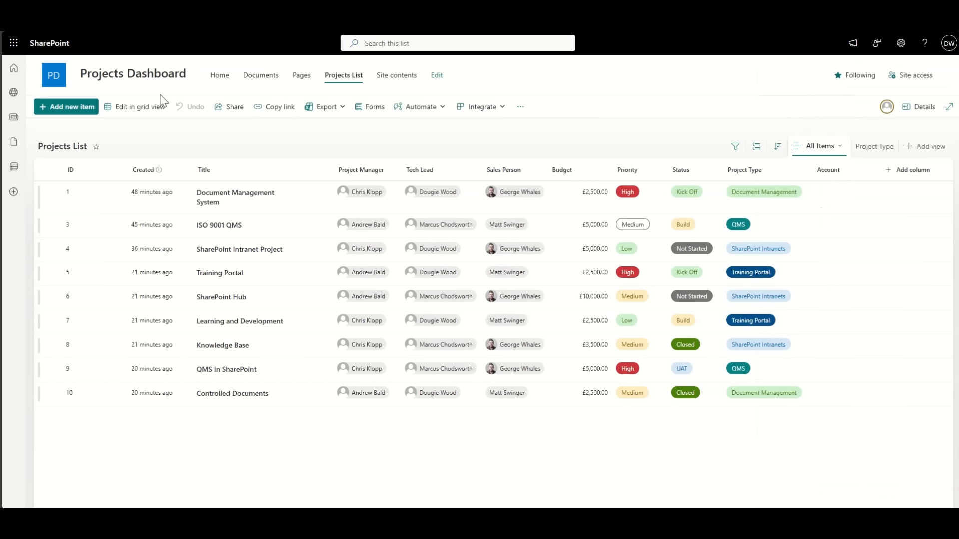
# Step: Set the Document Management System project's Account to Contoso and save the item
pyautogui.click(53, 193)
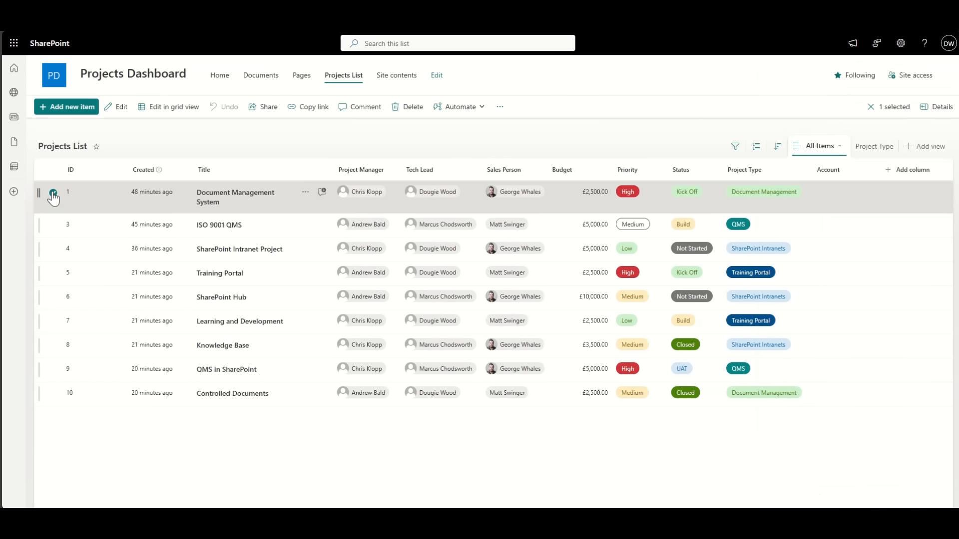
pyautogui.click(123, 111)
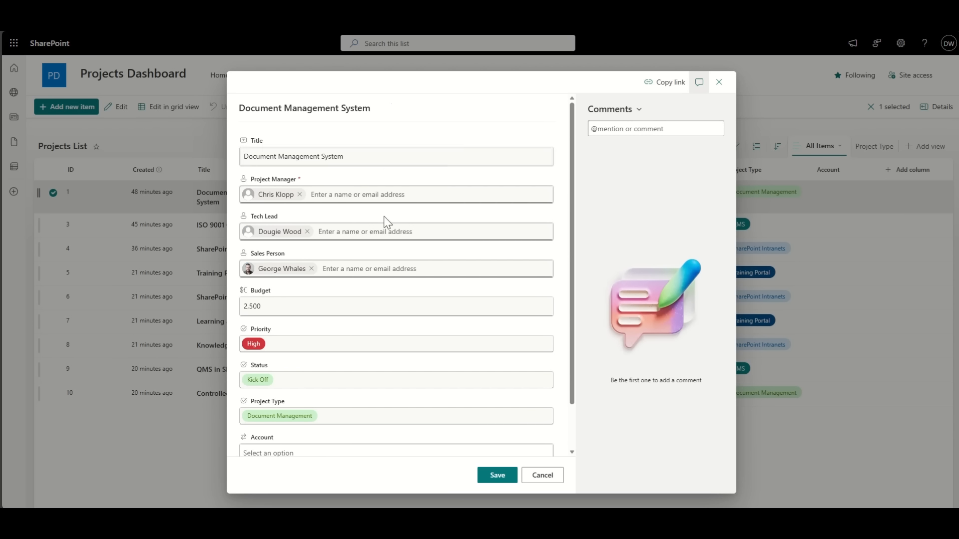
pyautogui.scroll(-1, 416, 329)
pyautogui.click(275, 404)
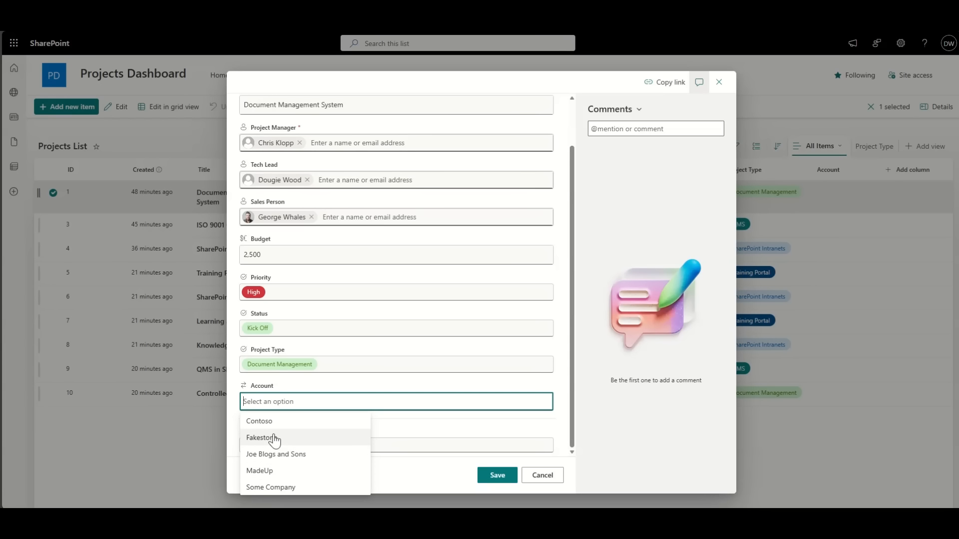
pyautogui.click(278, 422)
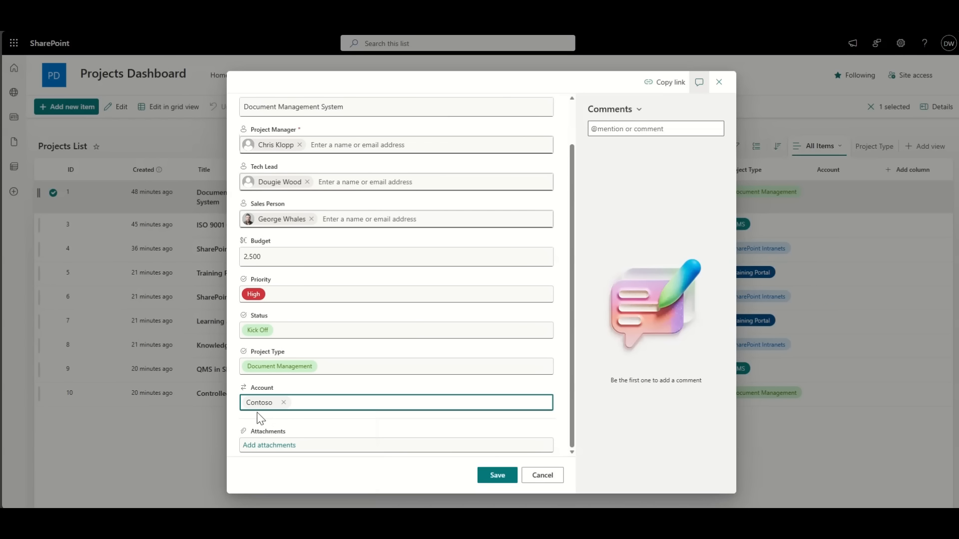
pyautogui.click(494, 475)
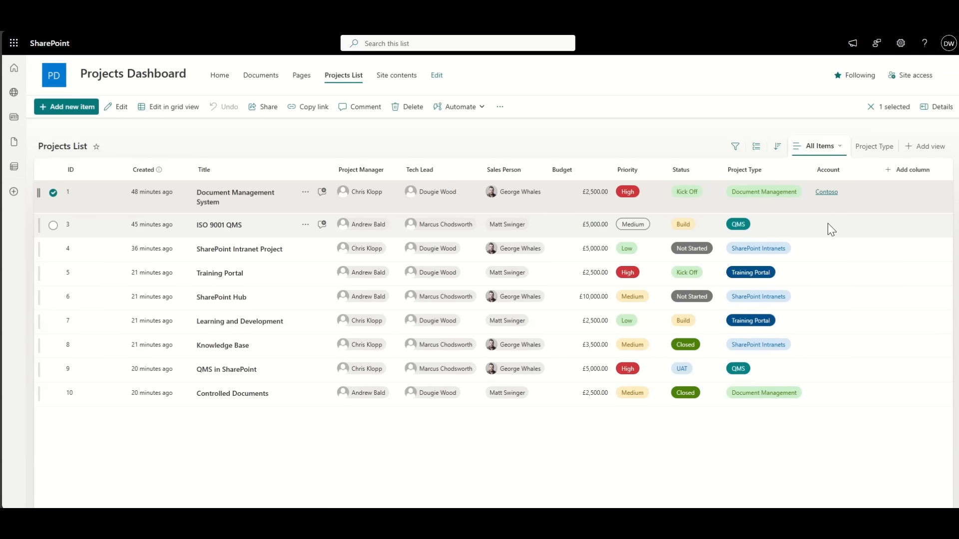
# Step: Follow the project's Account link to examine the Contoso record and its Accounts list, and return to the Projects List
pyautogui.click(825, 192)
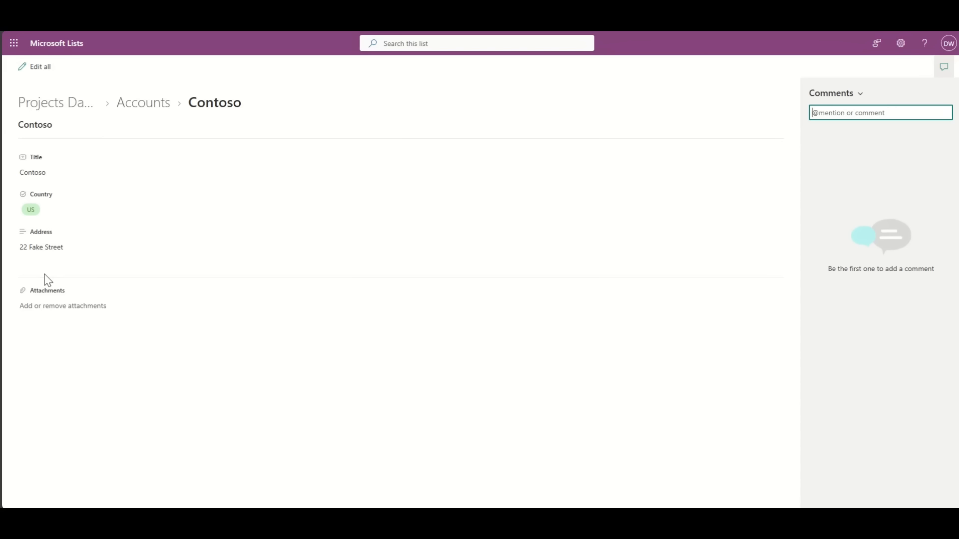
pyautogui.click(143, 112)
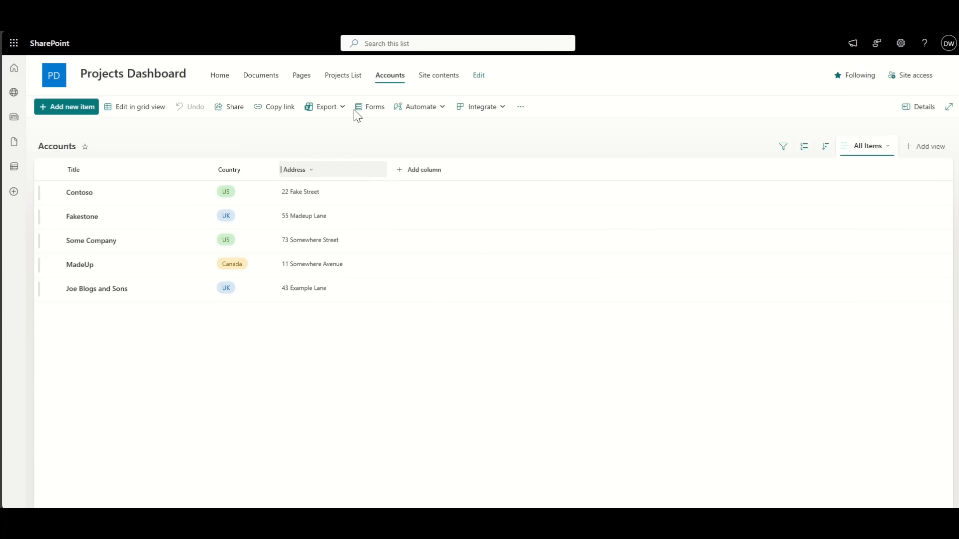
pyautogui.click(348, 77)
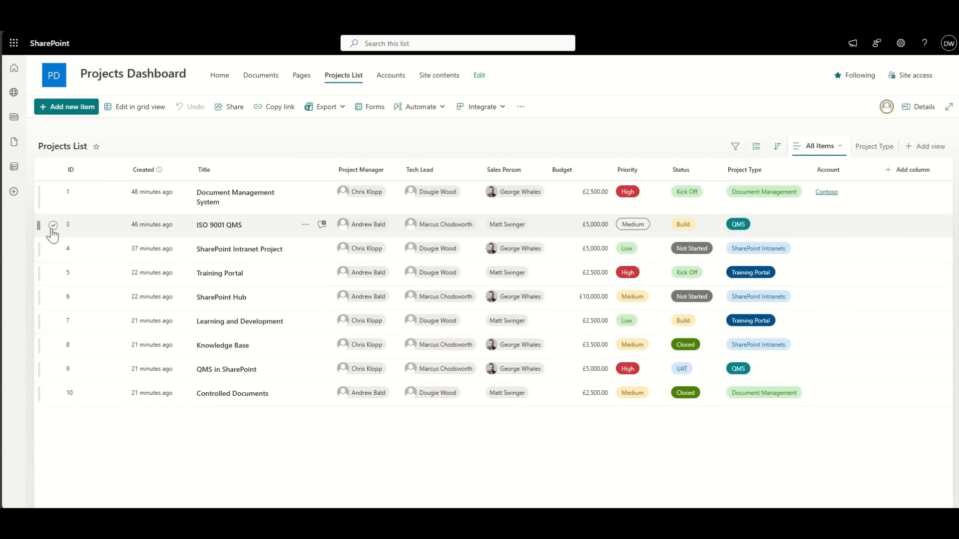
# Step: In grid view, set the ISO 9001 QMS project's Account to Fakestone and fill it down through Learning and Development
pyautogui.click(140, 110)
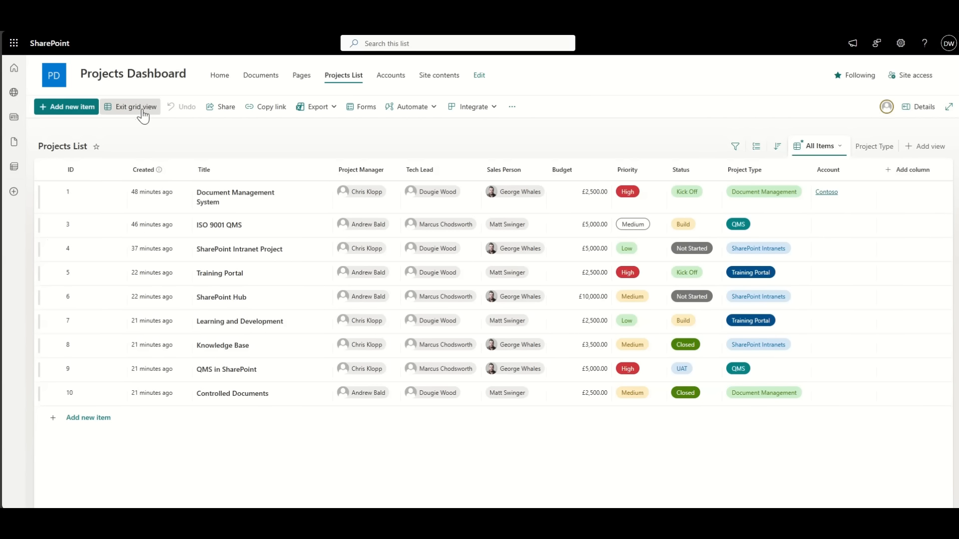
pyautogui.click(837, 227)
pyautogui.click(837, 228)
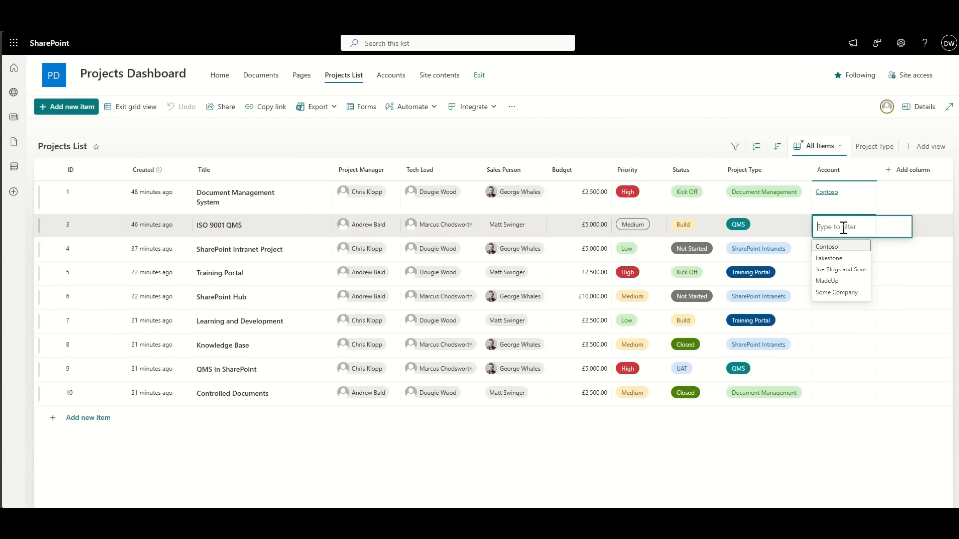
pyautogui.click(831, 259)
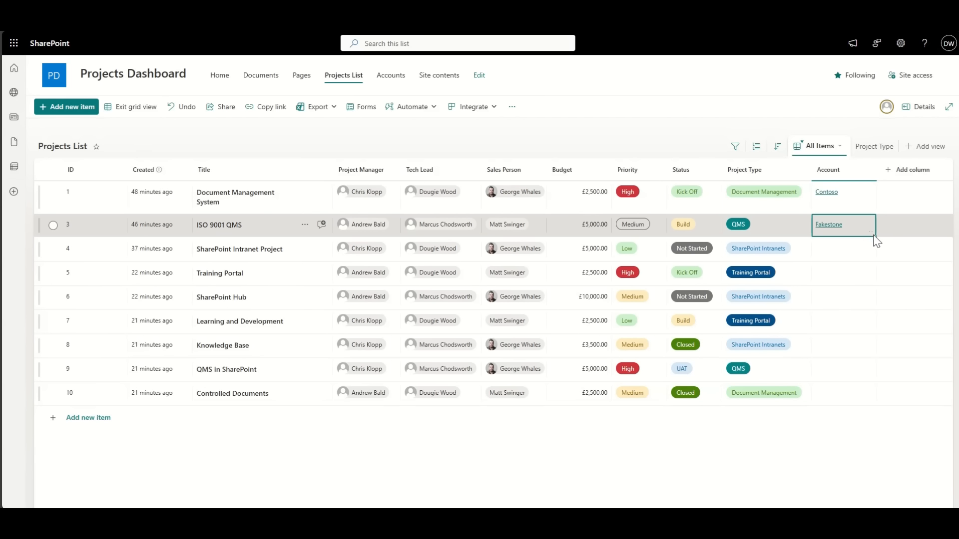
pyautogui.moveTo(875, 239); pyautogui.dragTo(876, 323)
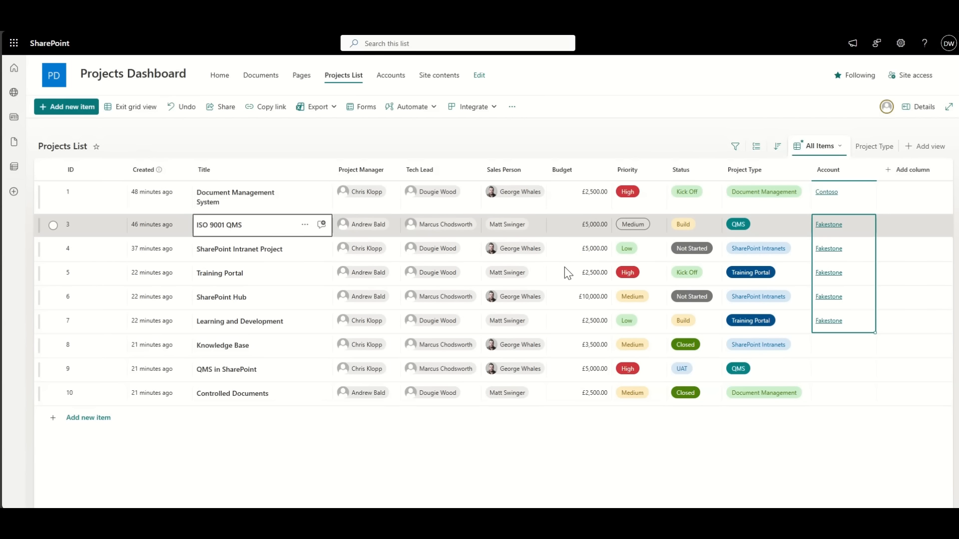
# Step: Change the SharePoint Intranet Project's Account to Joe Blogs and Sons and the Training Portal's Account to MadeUp
pyautogui.click(860, 250)
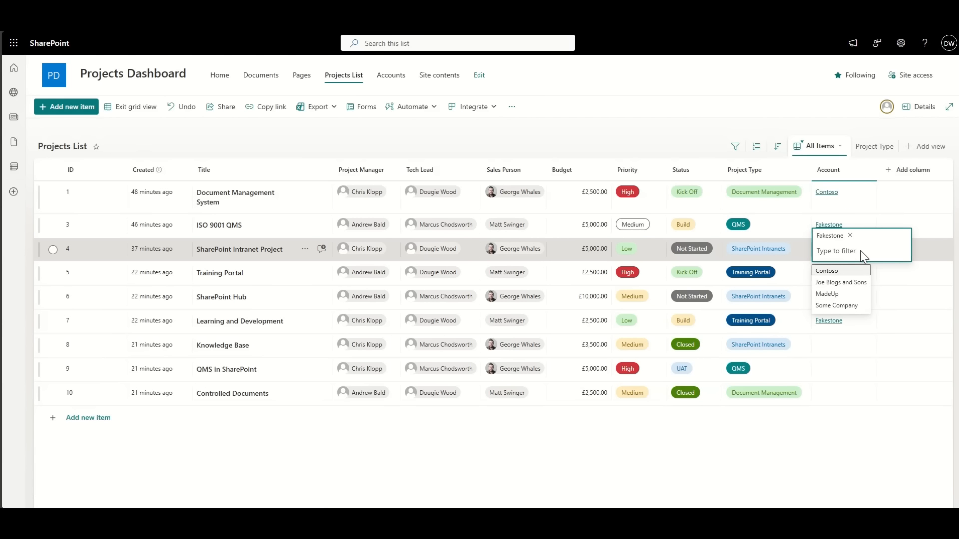
pyautogui.click(859, 282)
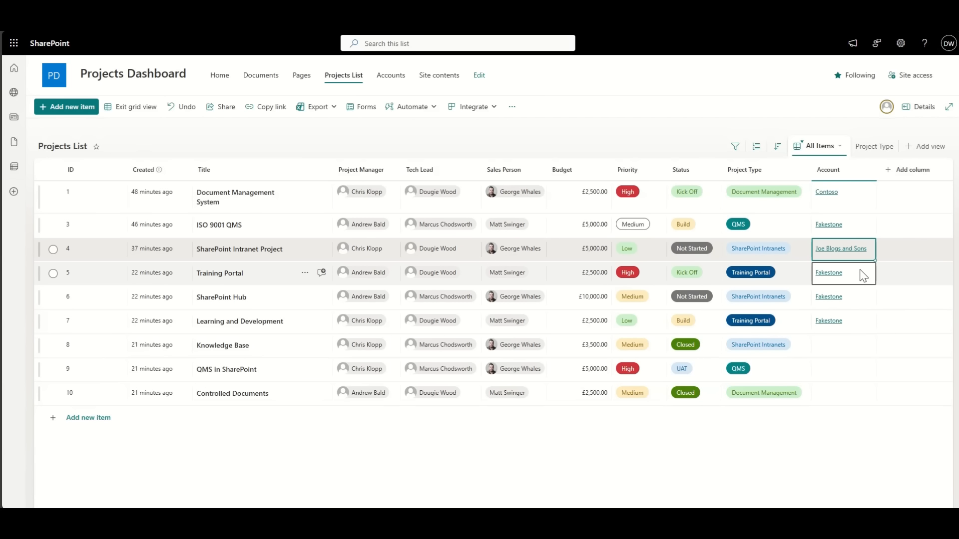
pyautogui.click(861, 283)
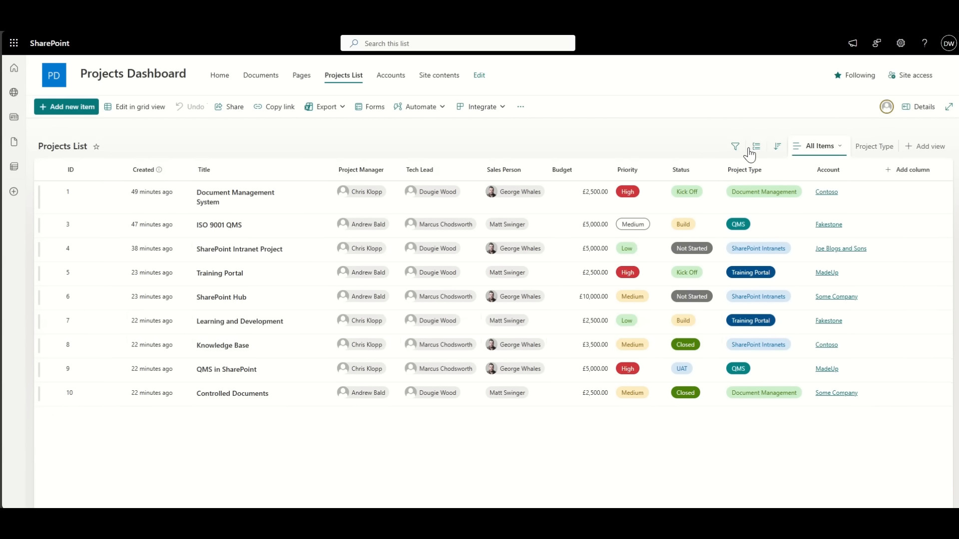
# Step: Filter the Projects List by Account to show only the Contoso projects
pyautogui.click(855, 175)
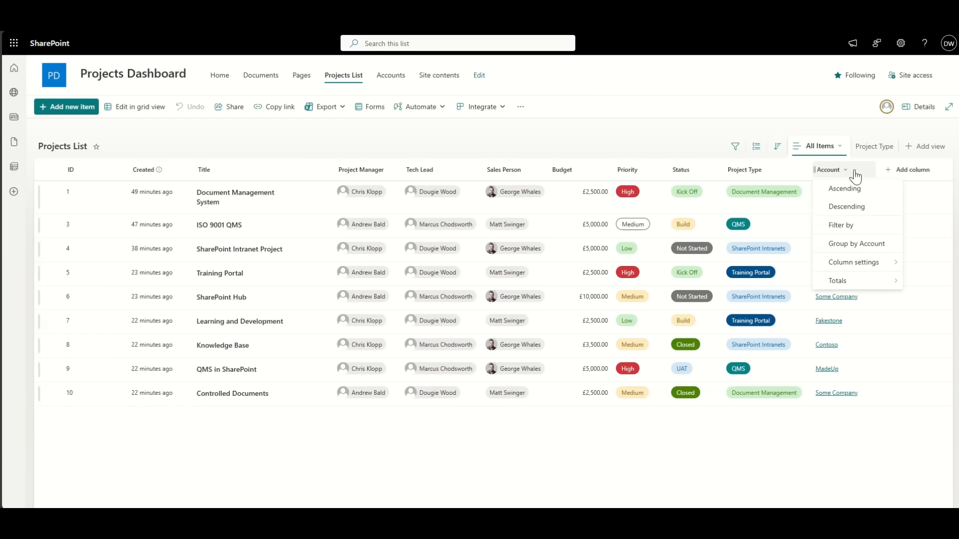
pyautogui.click(859, 225)
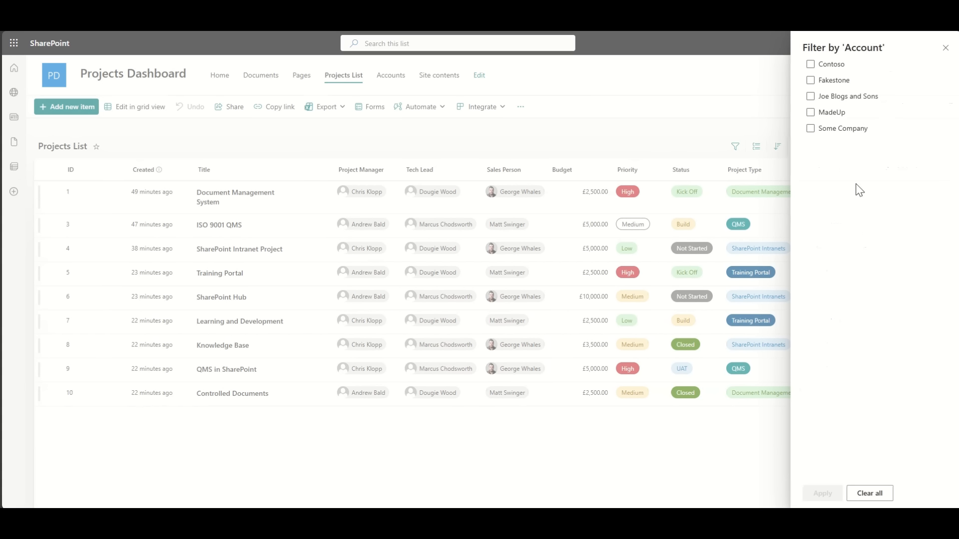
pyautogui.click(841, 70)
pyautogui.click(822, 494)
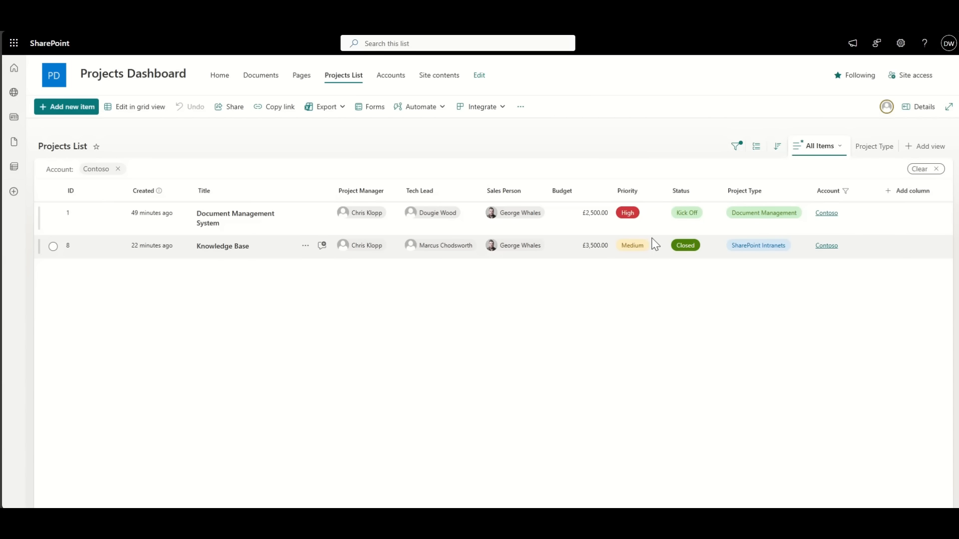
# Step: Clear the Account filter on the Projects List and apply the change
pyautogui.click(858, 196)
pyautogui.click(860, 246)
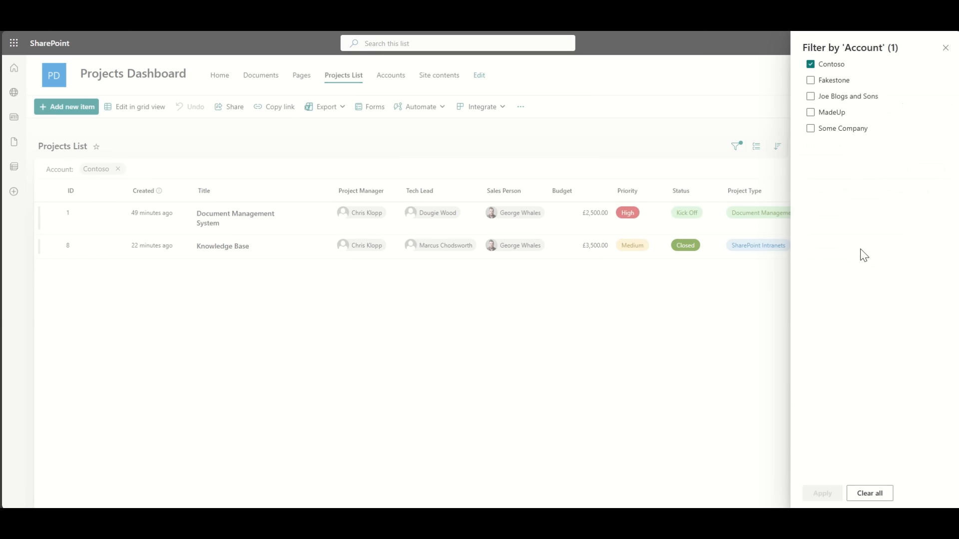
pyautogui.click(872, 494)
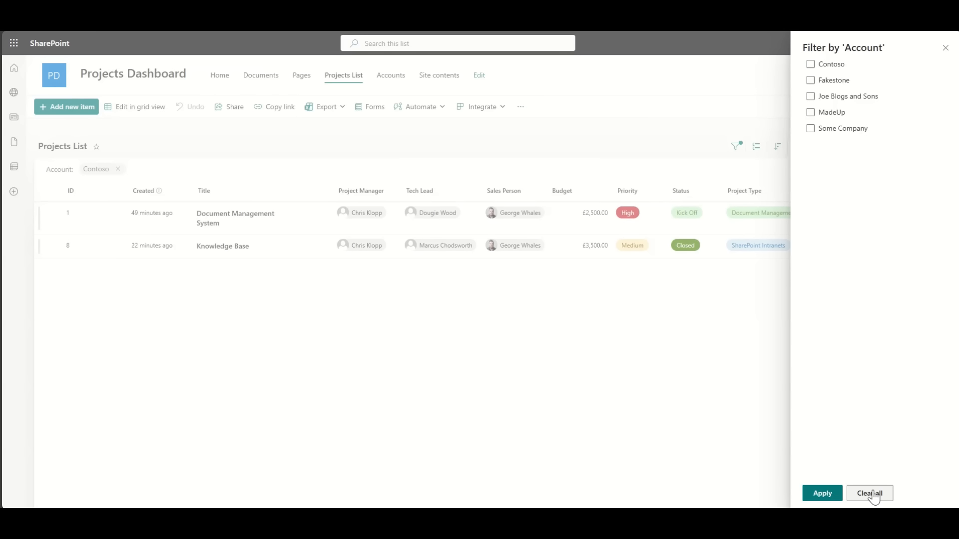
pyautogui.click(837, 498)
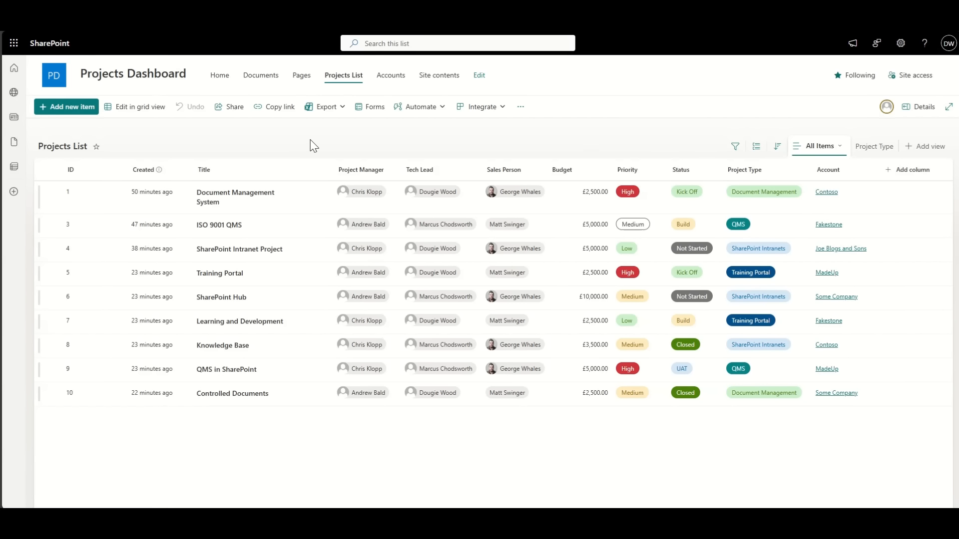
# Step: From the site's home page, create a blank list named Contacts that is shown in the site navigation
pyautogui.click(224, 78)
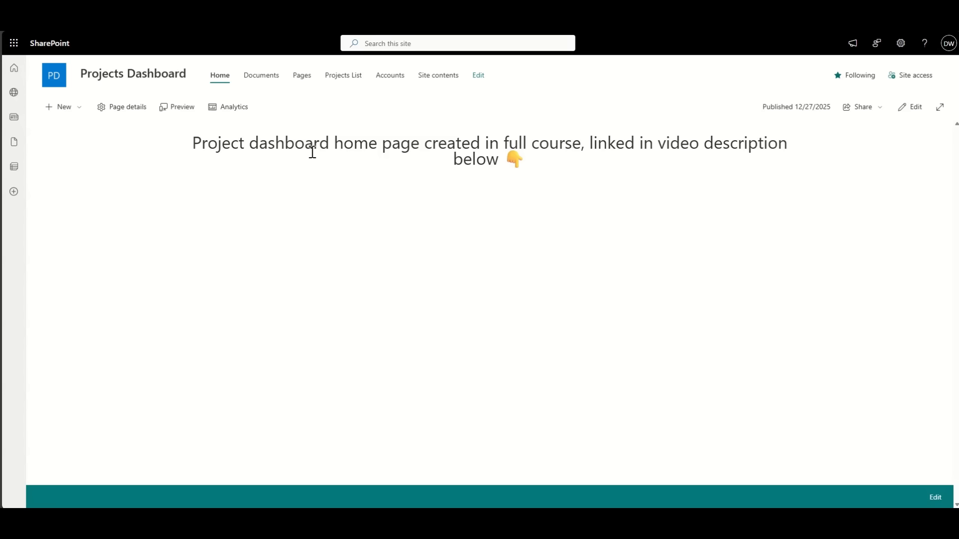
pyautogui.click(63, 112)
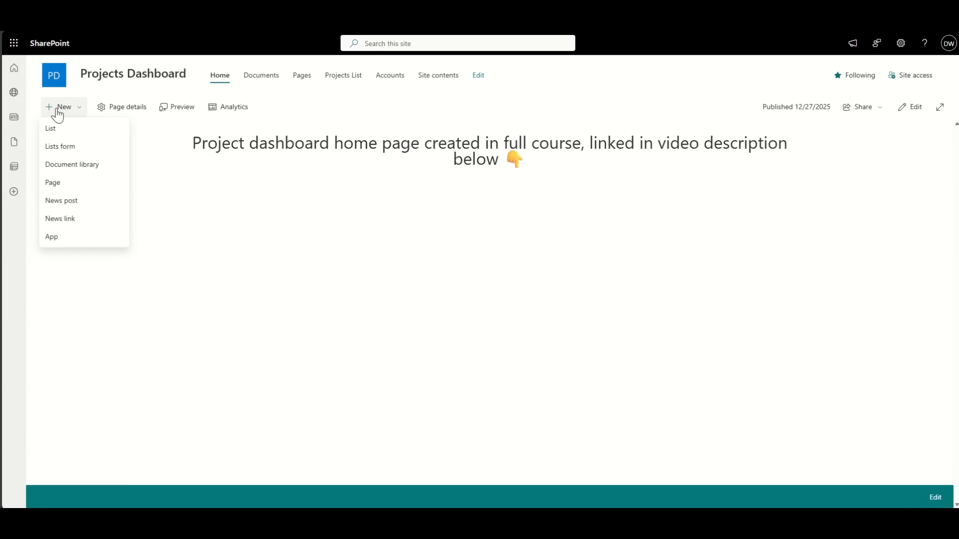
pyautogui.click(68, 129)
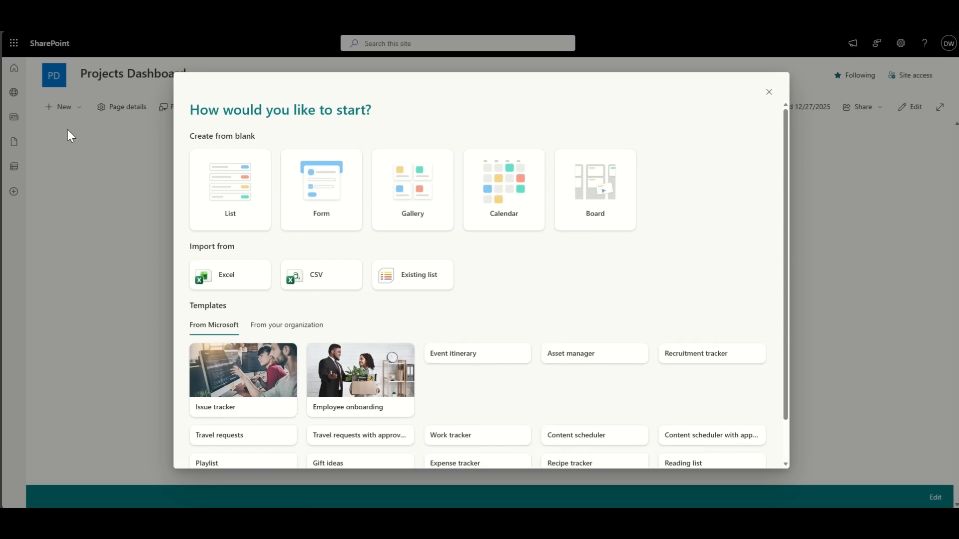
pyautogui.click(246, 208)
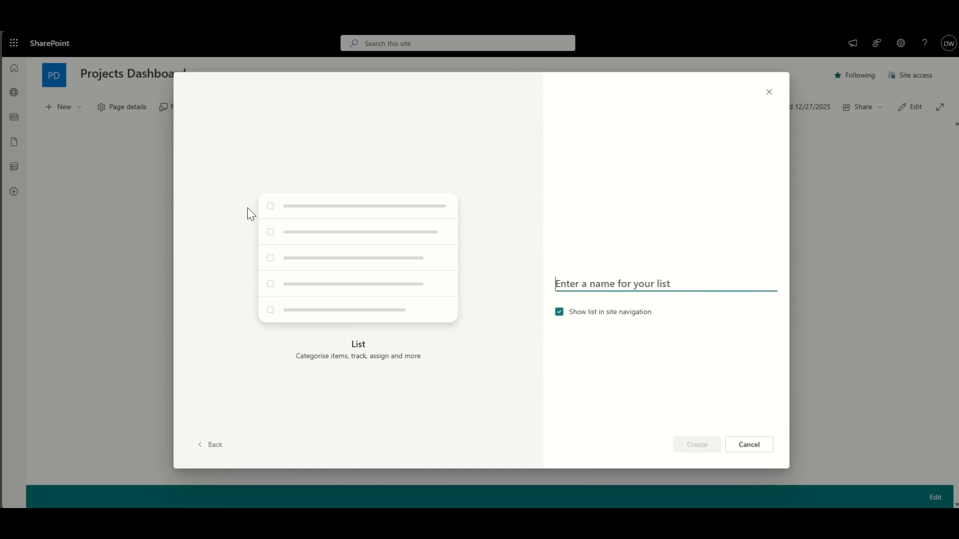
pyautogui.write('Contacts')
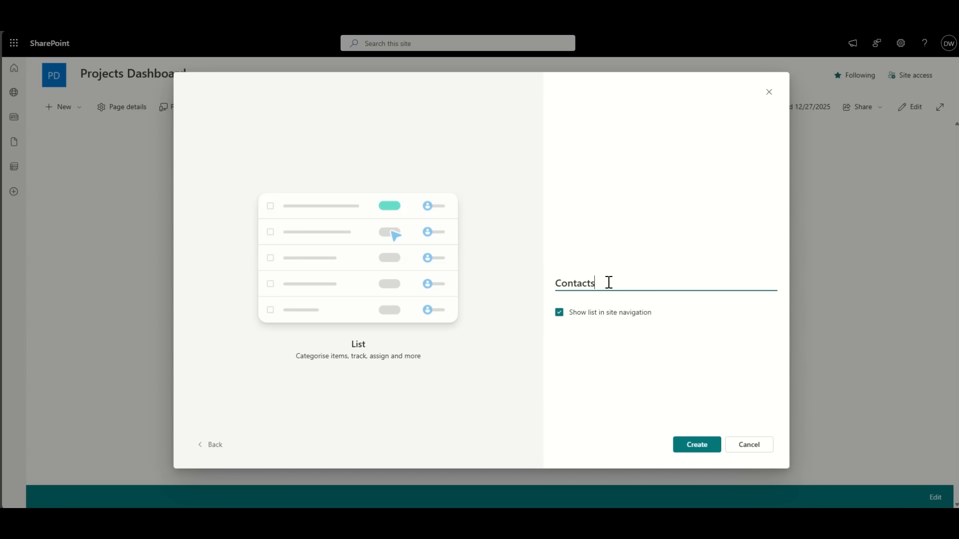
pyautogui.click(696, 444)
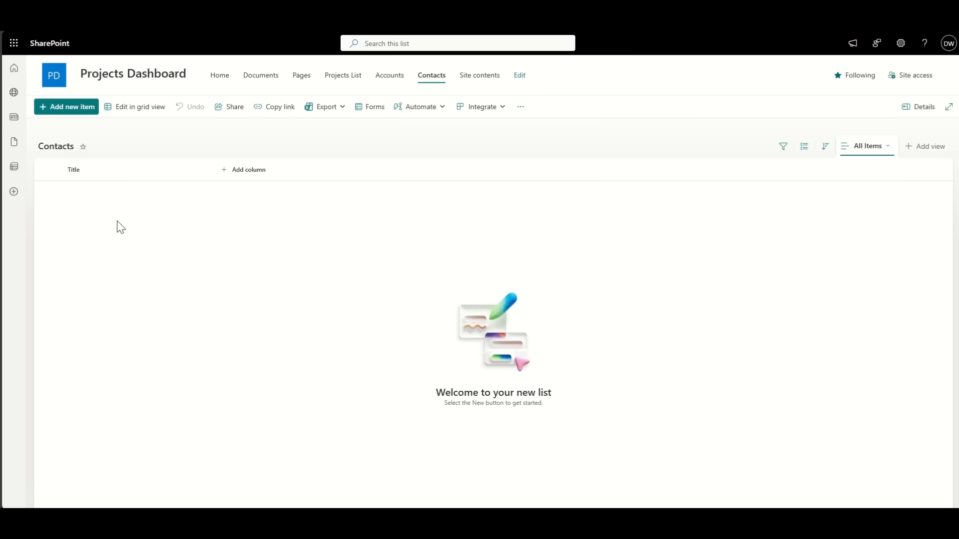
# Step: Add a single line of text column named Full Name to the Contacts list
pyautogui.click(247, 172)
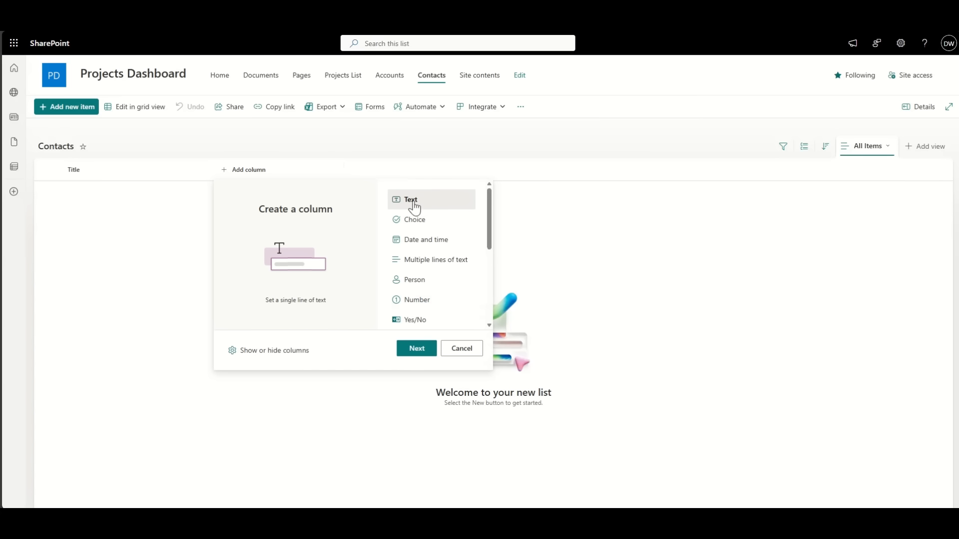
pyautogui.click(416, 349)
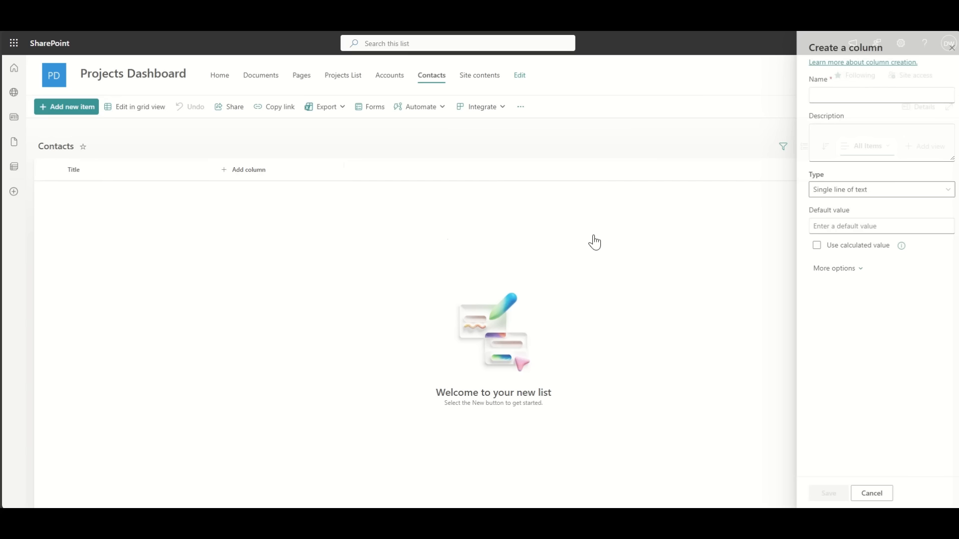
pyautogui.click(840, 97)
pyautogui.write('Fu')
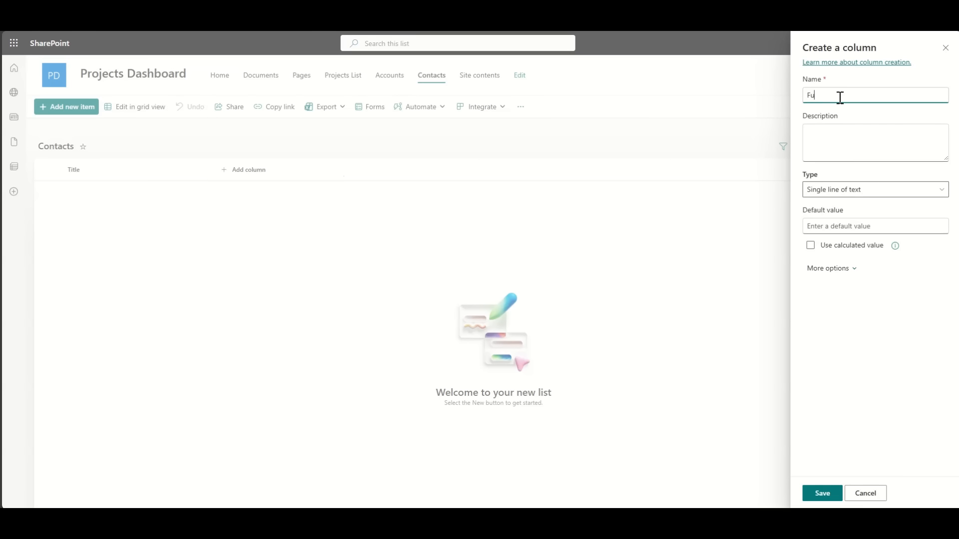
pyautogui.write('ll Name')
pyautogui.click(827, 495)
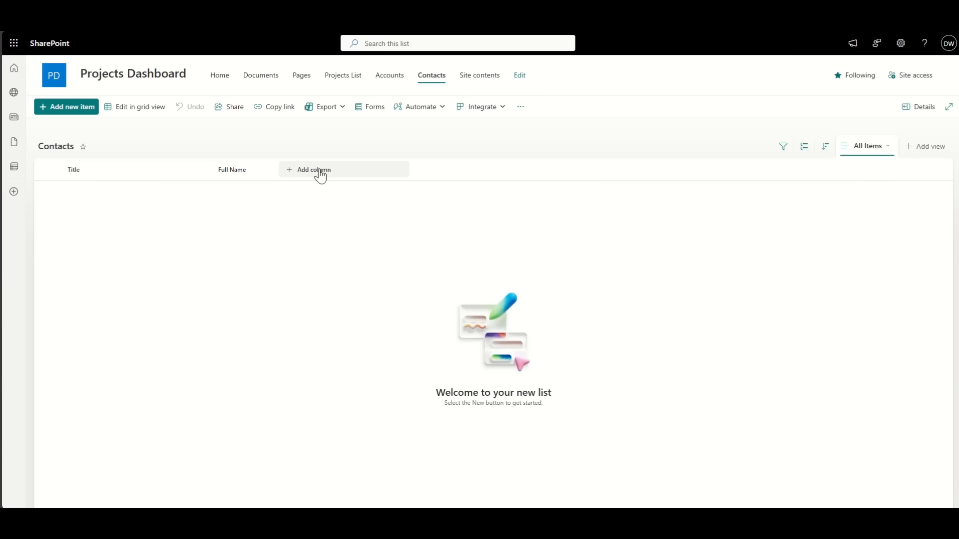
# Step: Add a single line of text column named Phone to the Contacts list
pyautogui.click(315, 171)
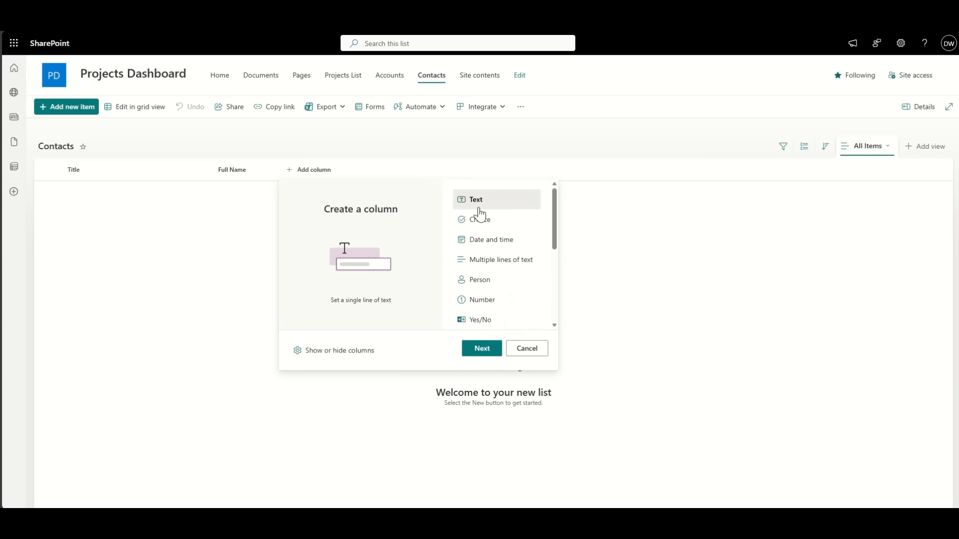
pyautogui.click(487, 349)
pyautogui.click(856, 92)
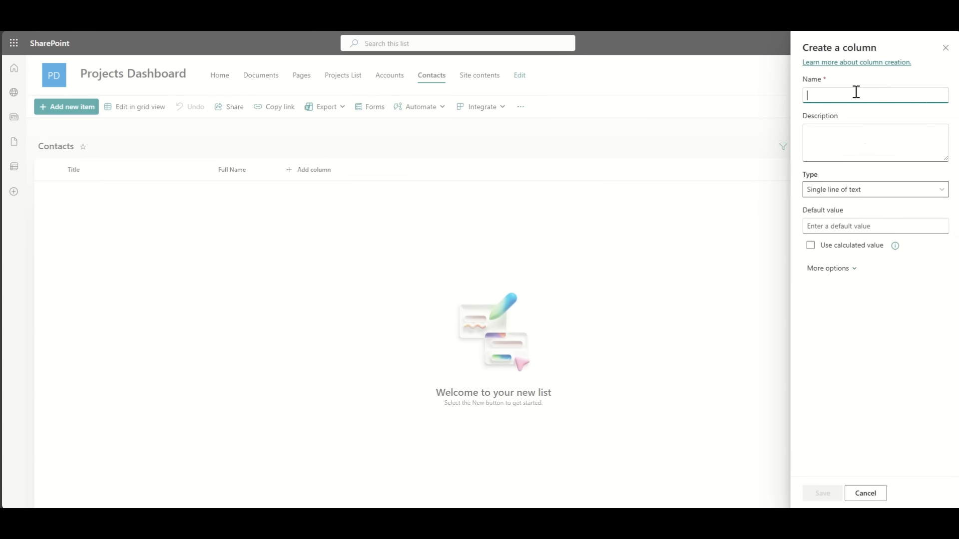
pyautogui.write('Phone')
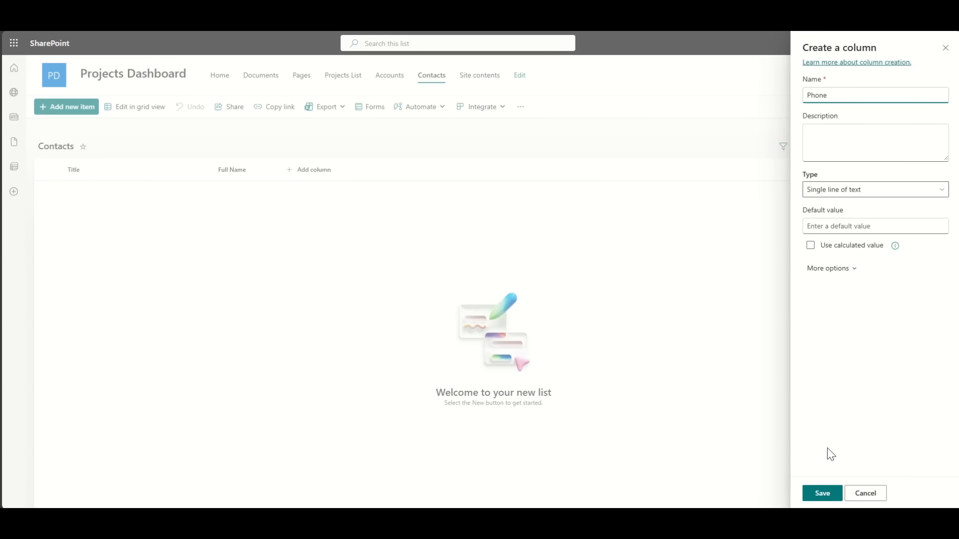
pyautogui.click(822, 493)
# Step: Add a single line of text column named Email Address to the Contacts list
pyautogui.click(371, 172)
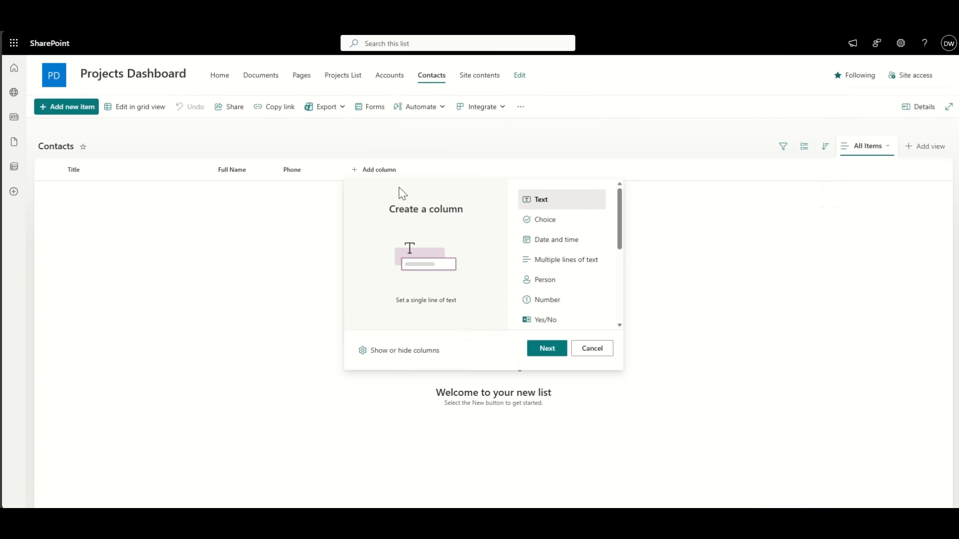
pyautogui.click(547, 348)
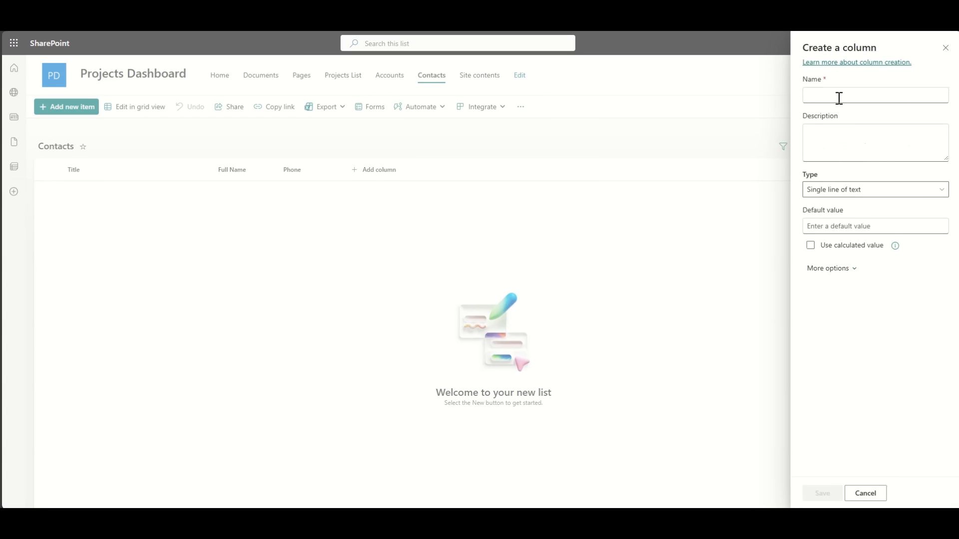
pyautogui.click(839, 97)
pyautogui.write('Email Address')
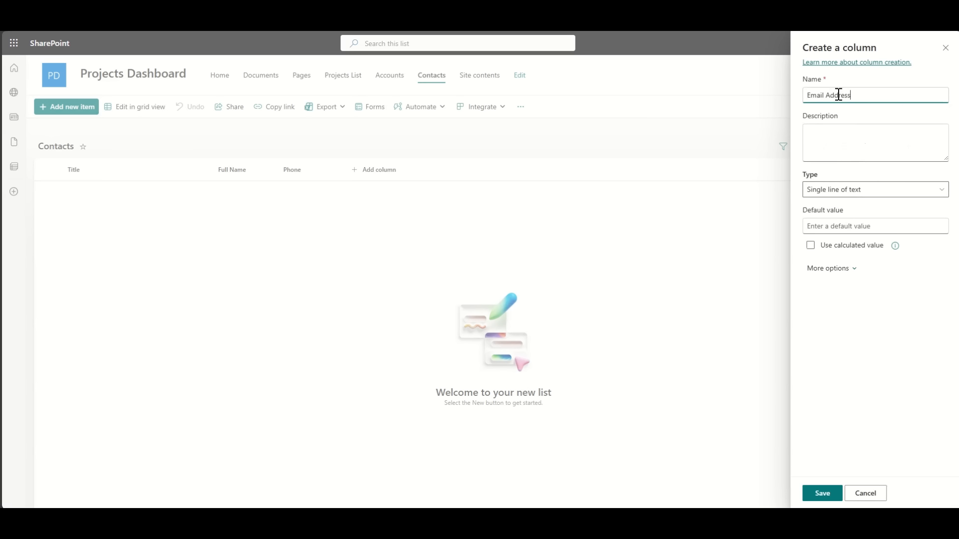
pyautogui.click(814, 493)
pyautogui.click(444, 170)
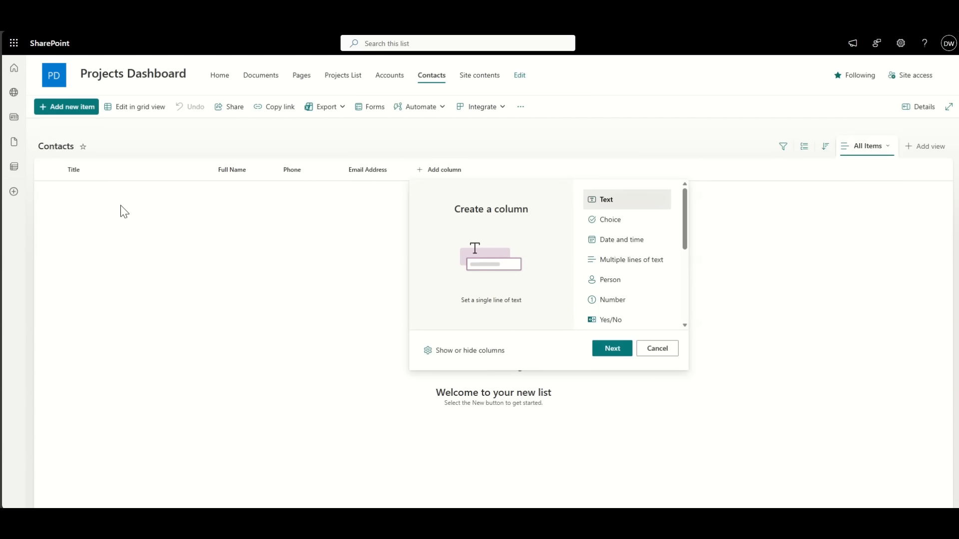
pyautogui.click(266, 240)
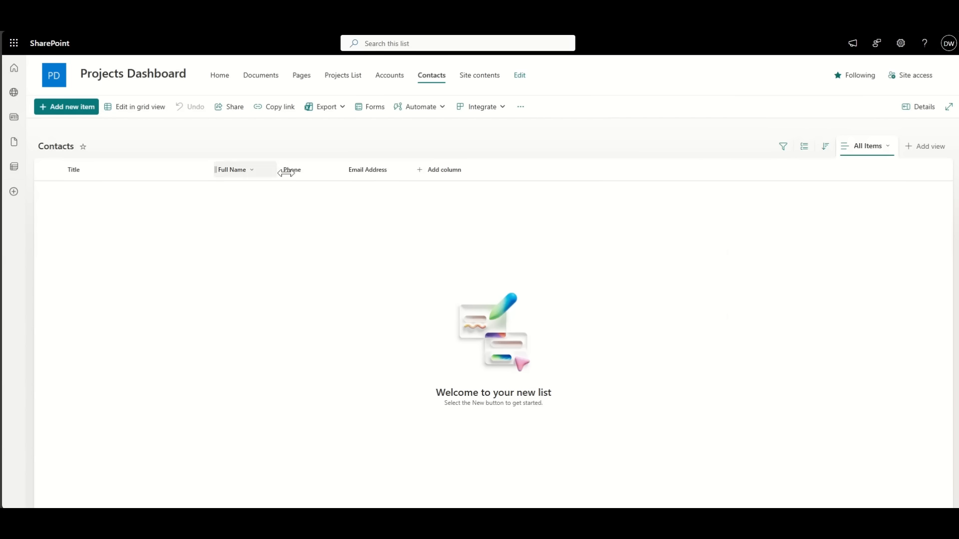